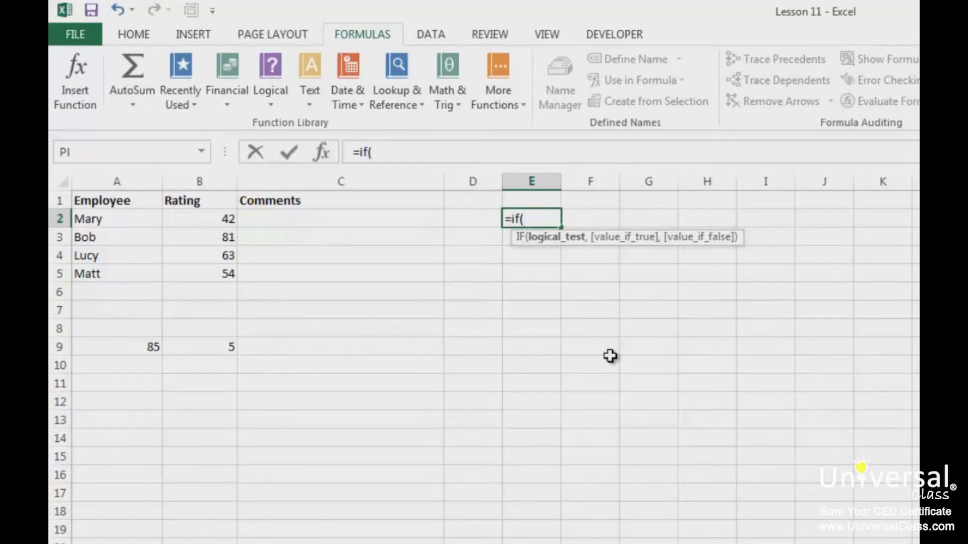
# Step: In cell C2, enter =if(B2<50,"needs significant improvement","needs improvement") after discarding the unfinished formula in E2
pyautogui.press('Escape')
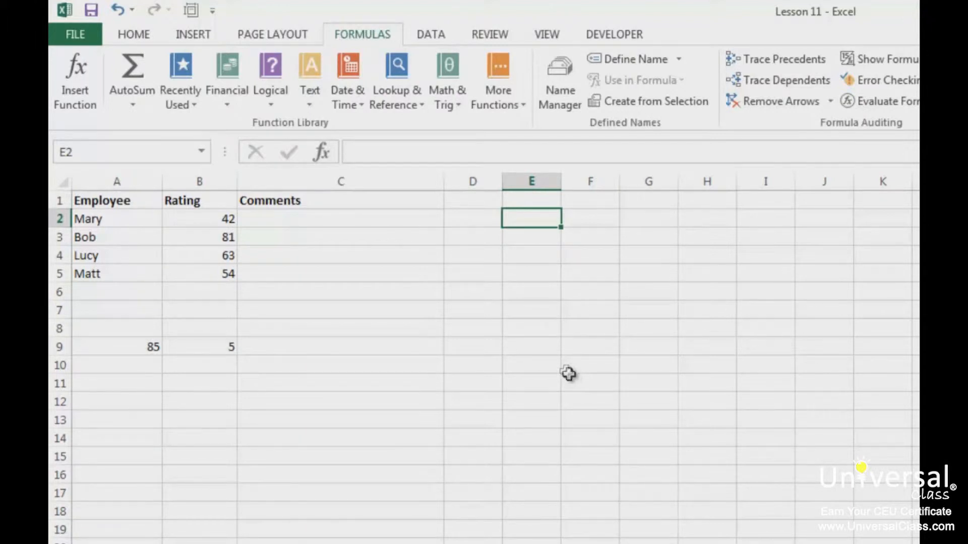
pyautogui.click(260, 217)
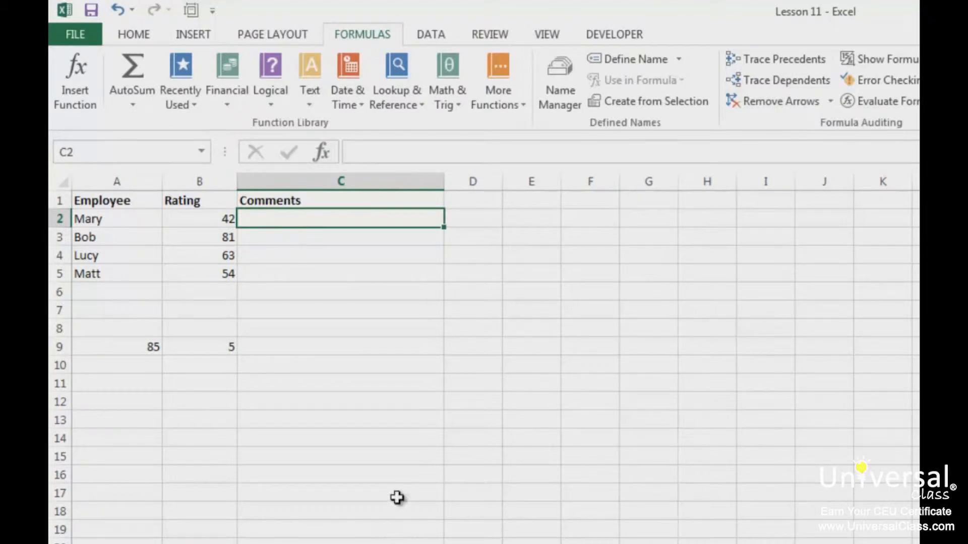
pyautogui.write('=if(')
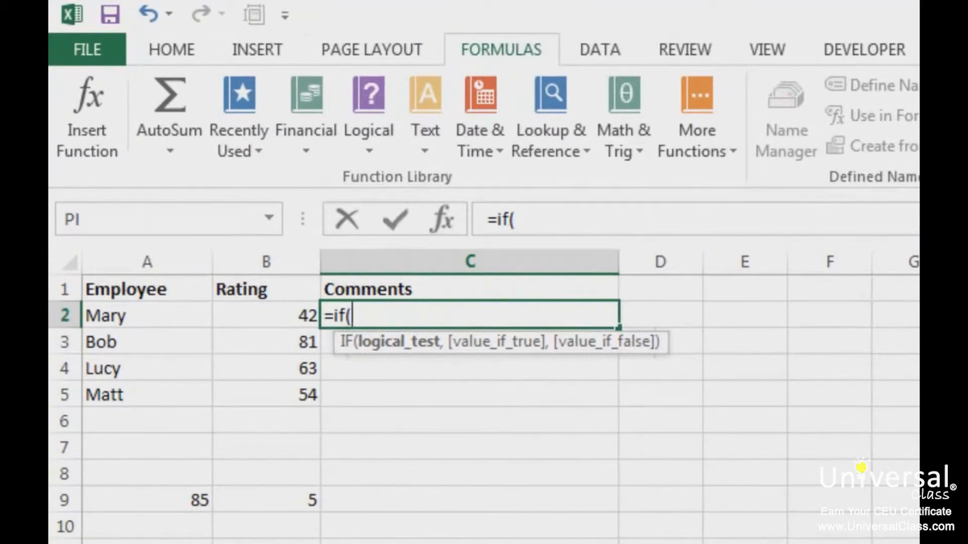
pyautogui.click(281, 316)
pyautogui.write('<50,')
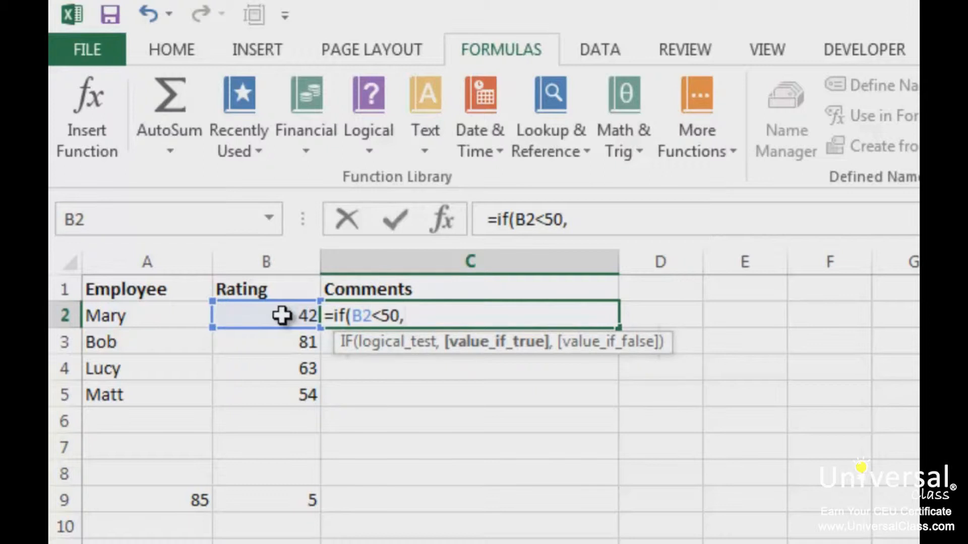
pyautogui.write('"needs sig')
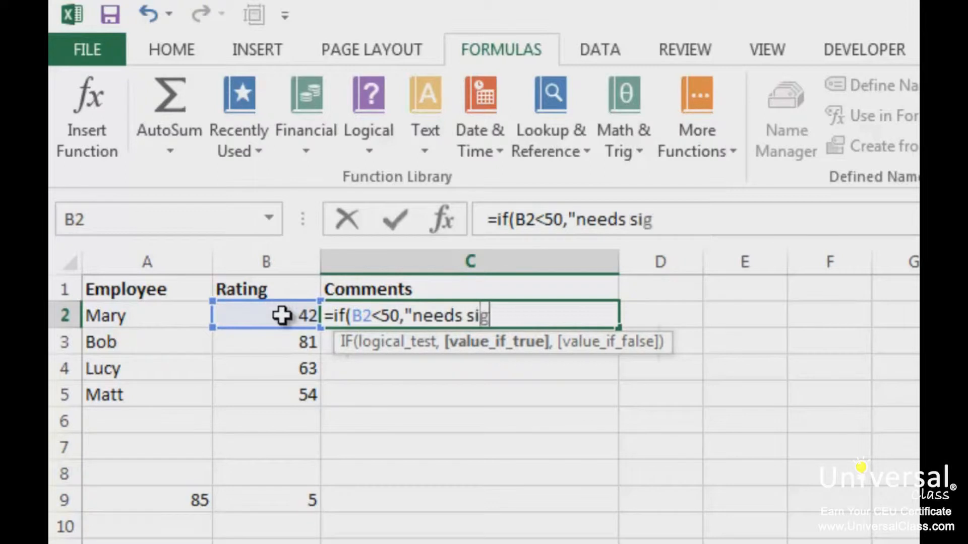
pyautogui.write('nificant impro')
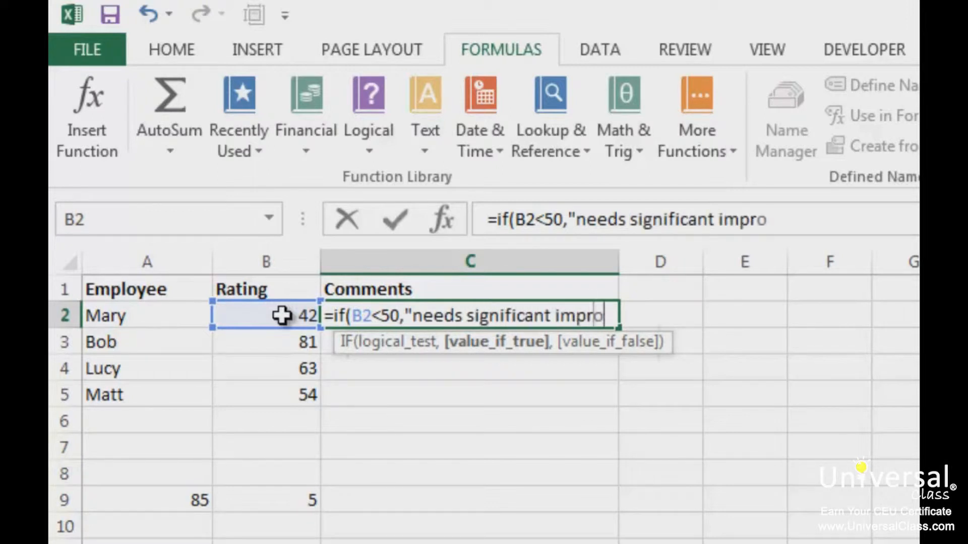
pyautogui.write('vement",')
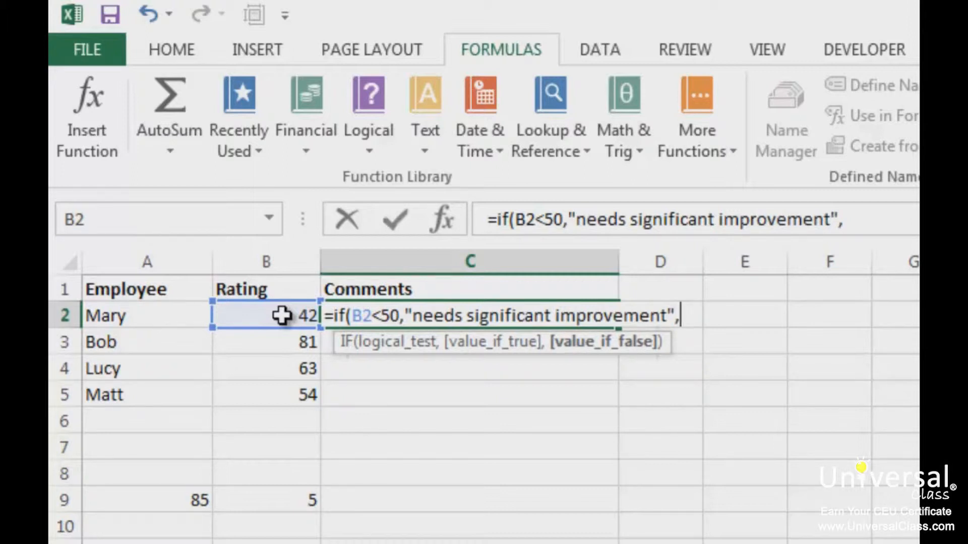
pyautogui.write('"needs improv')
pyautogui.press('BackSpace')
pyautogui.write('ovement"')
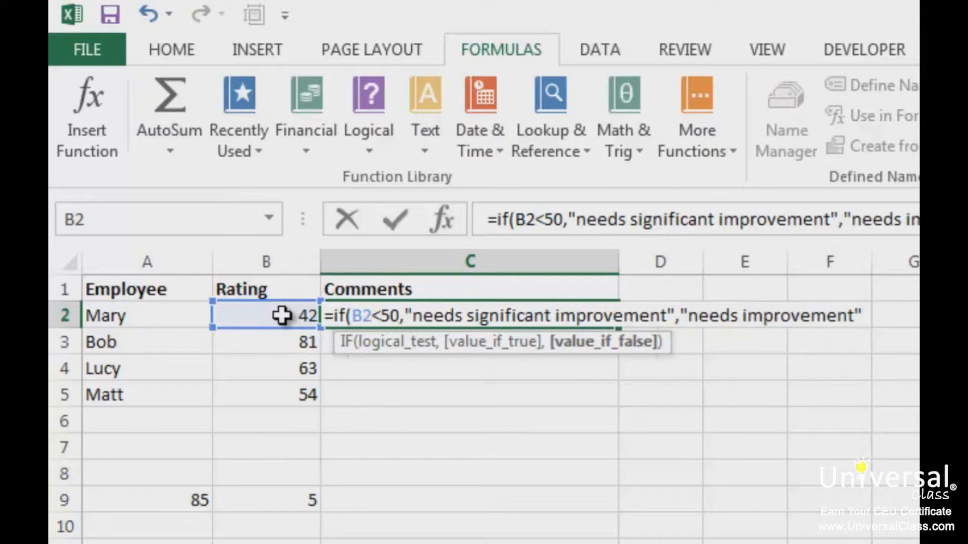
pyautogui.write(')')
pyautogui.press('Return')
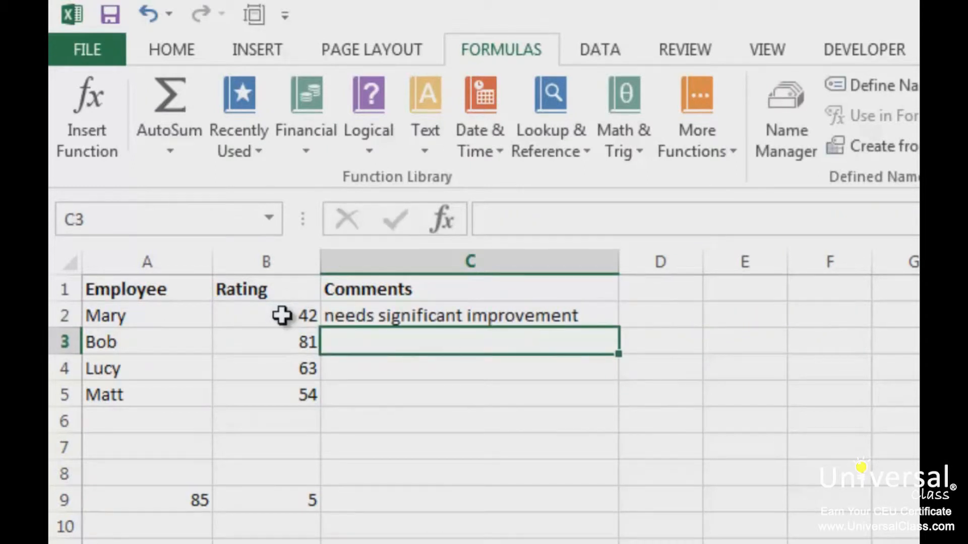
# Step: Fill the rating comment formula from C2 down through C5
pyautogui.press('Up')
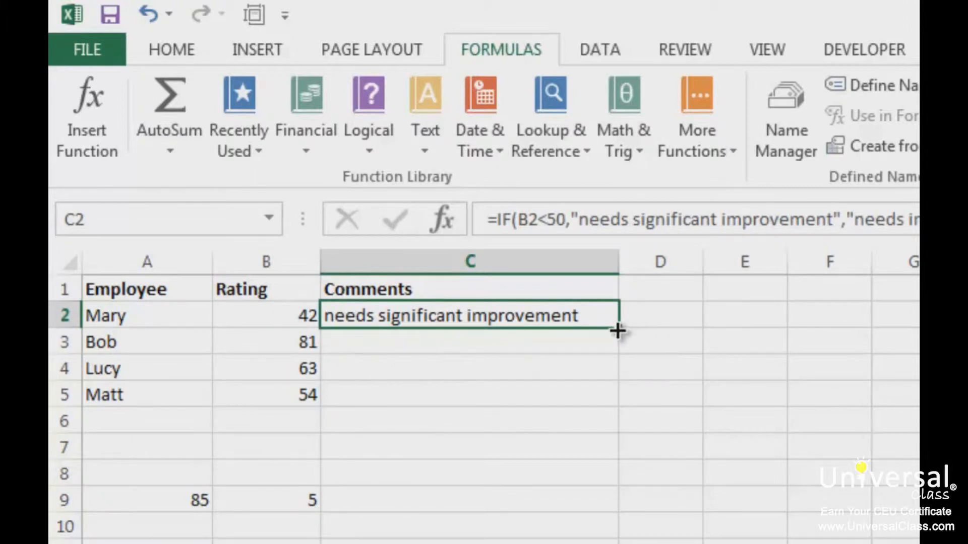
pyautogui.moveTo(617, 330); pyautogui.dragTo(611, 407)
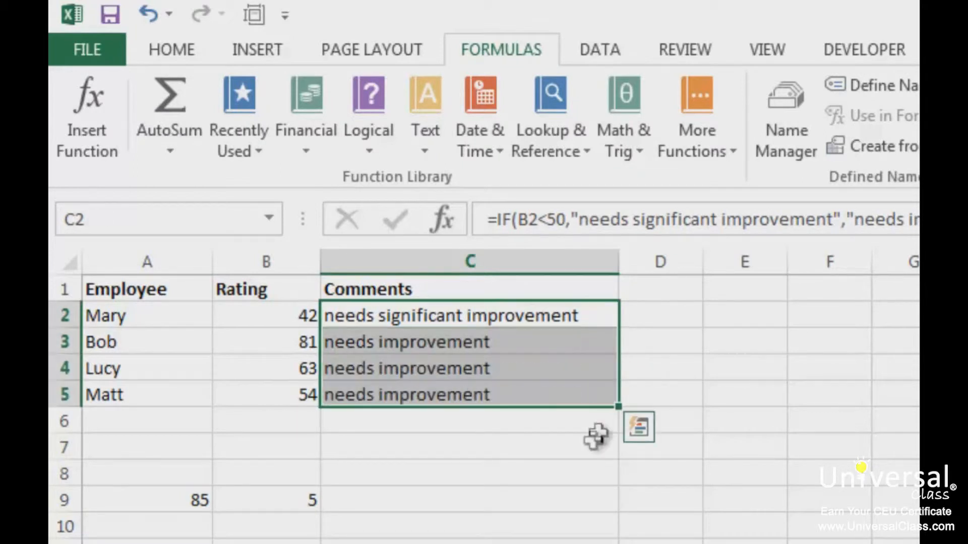
pyautogui.click(576, 470)
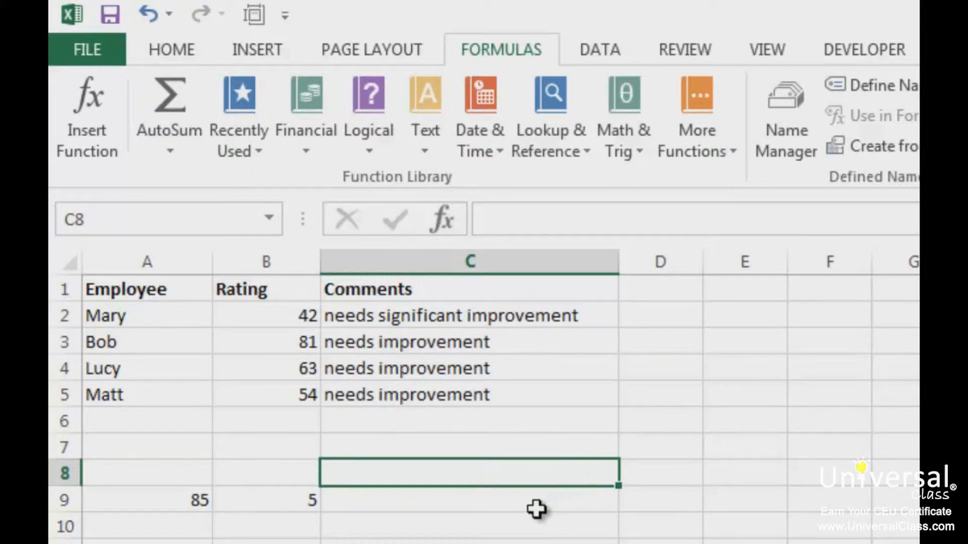
# Step: Enter =A9/B9 in cell C9 and clear the divisor in B9
pyautogui.click(387, 444)
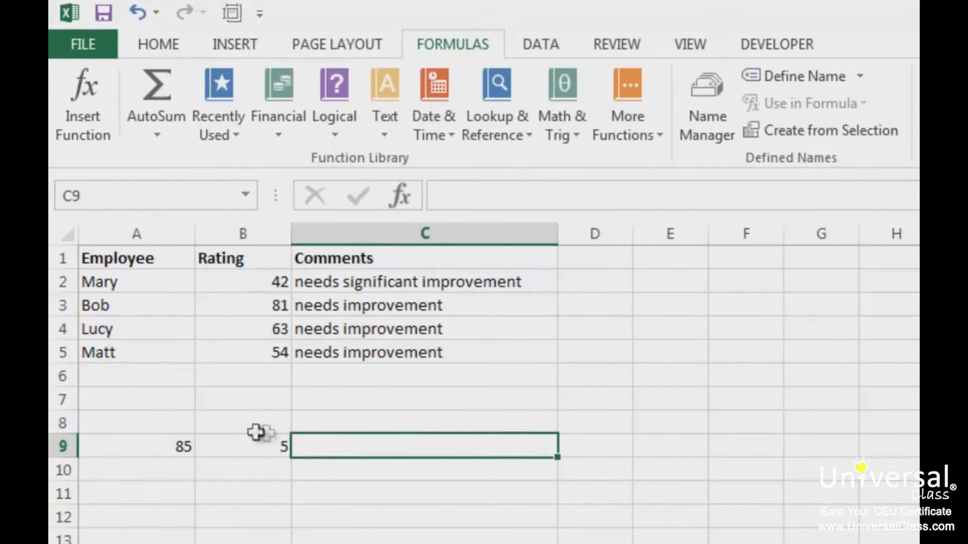
pyautogui.write('=')
pyautogui.click(129, 447)
pyautogui.write('/')
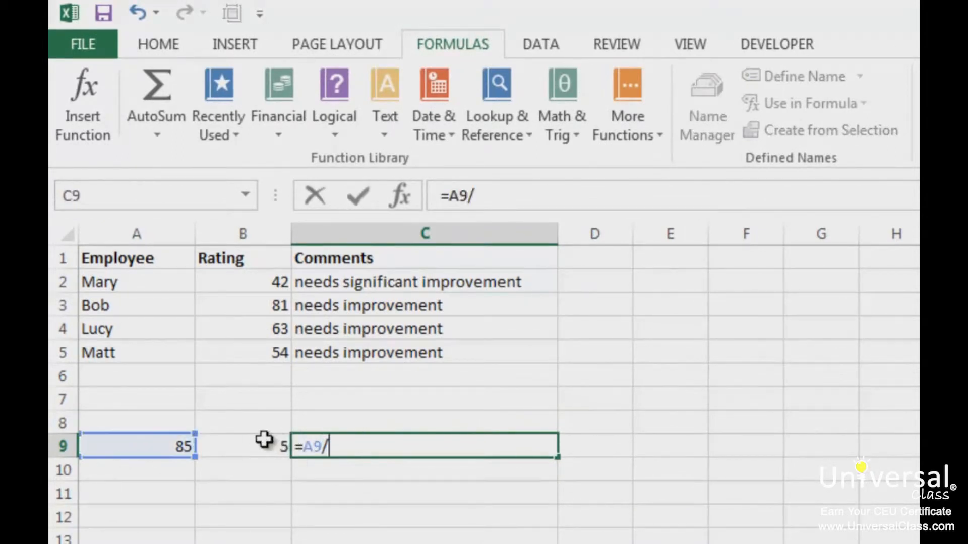
pyautogui.click(264, 440)
pyautogui.press('Return')
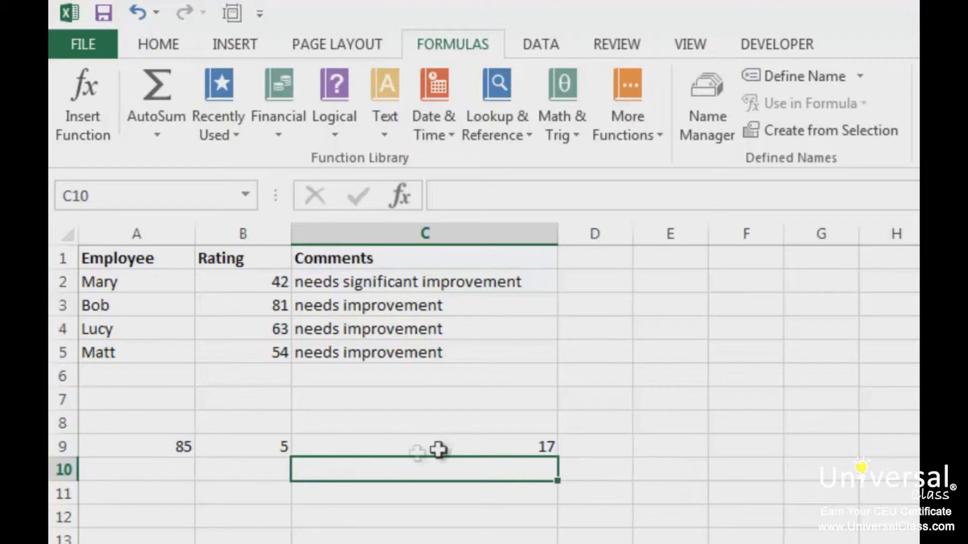
pyautogui.click(258, 451)
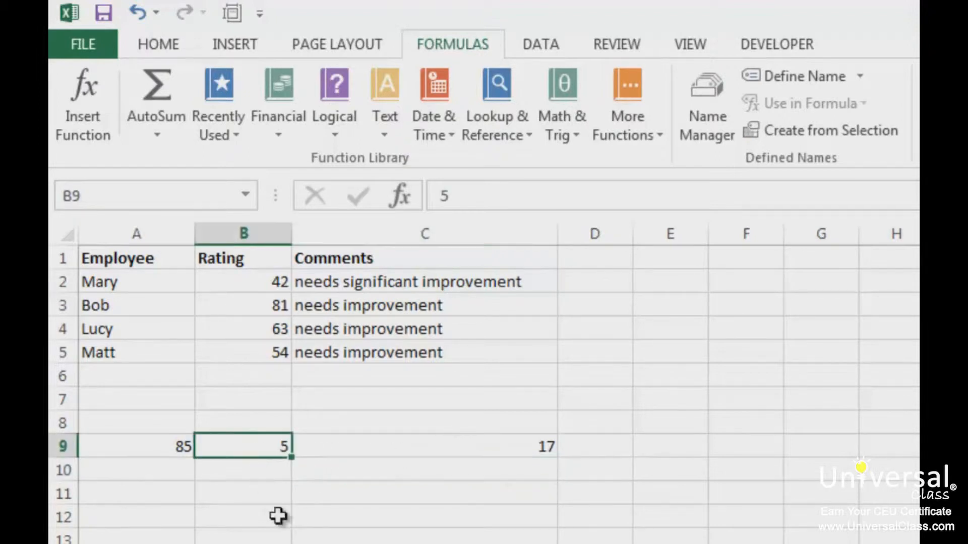
pyautogui.press('Delete')
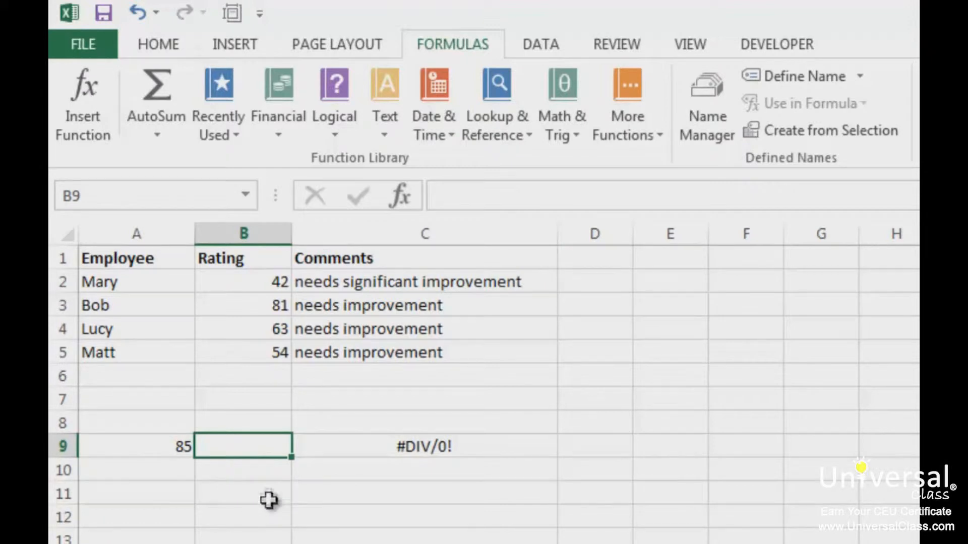
# Step: Try to enter the formula =if(B9=0,"--".A9/B9) in cell C10
pyautogui.click(428, 473)
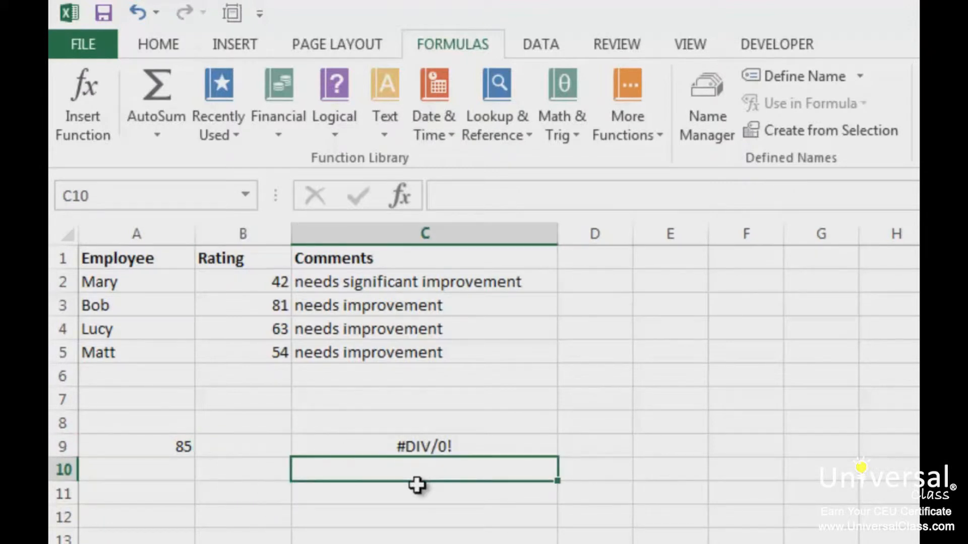
pyautogui.write('=if(')
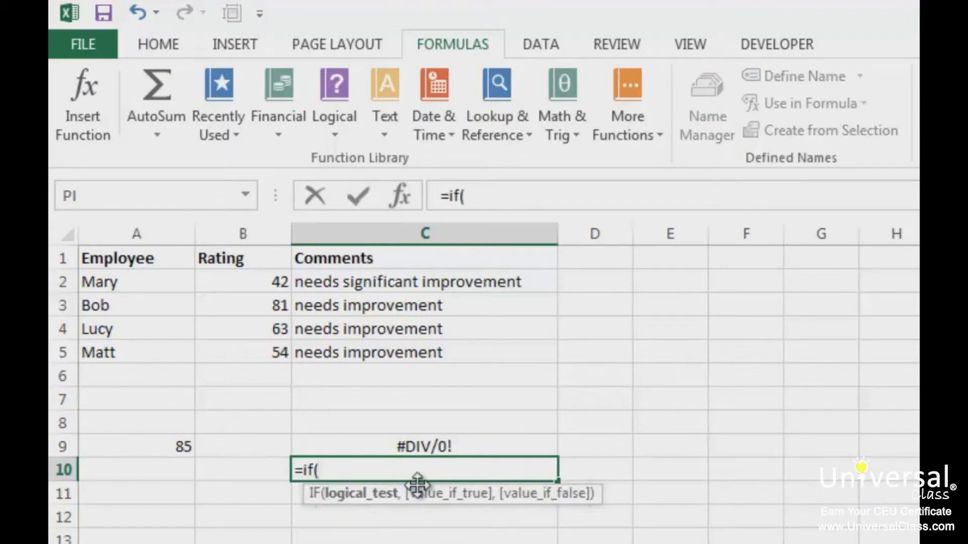
pyautogui.click(216, 450)
pyautogui.write('=0')
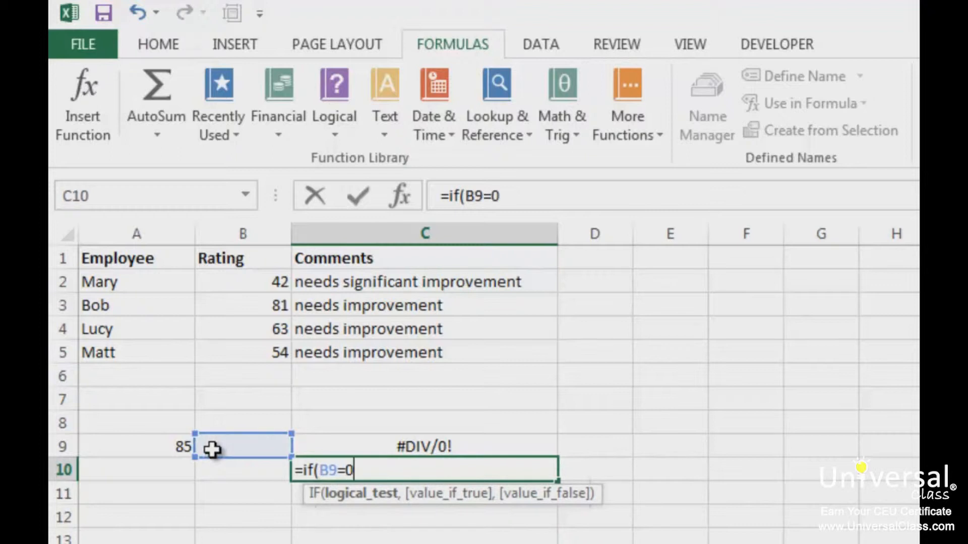
pyautogui.write(',"--".')
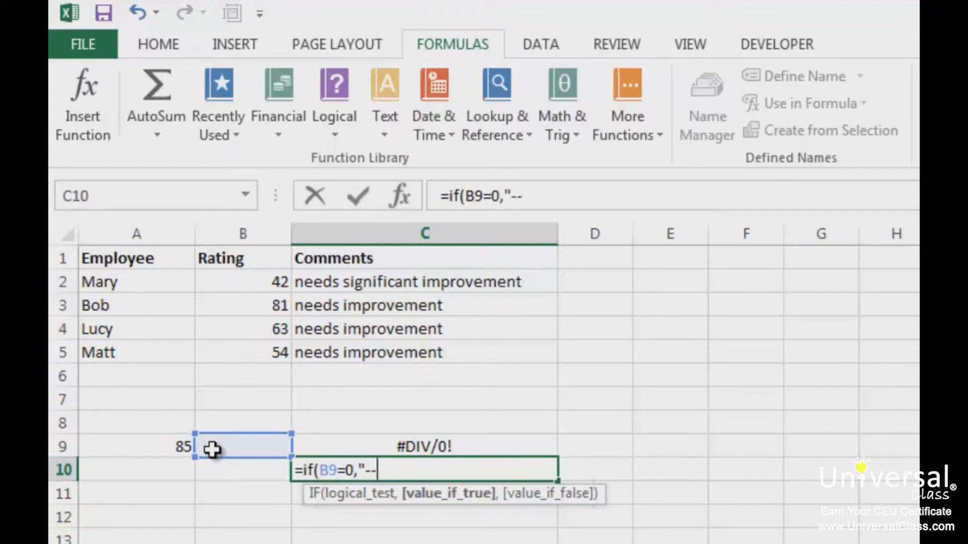
pyautogui.click(143, 443)
pyautogui.write('/')
pyautogui.click(248, 446)
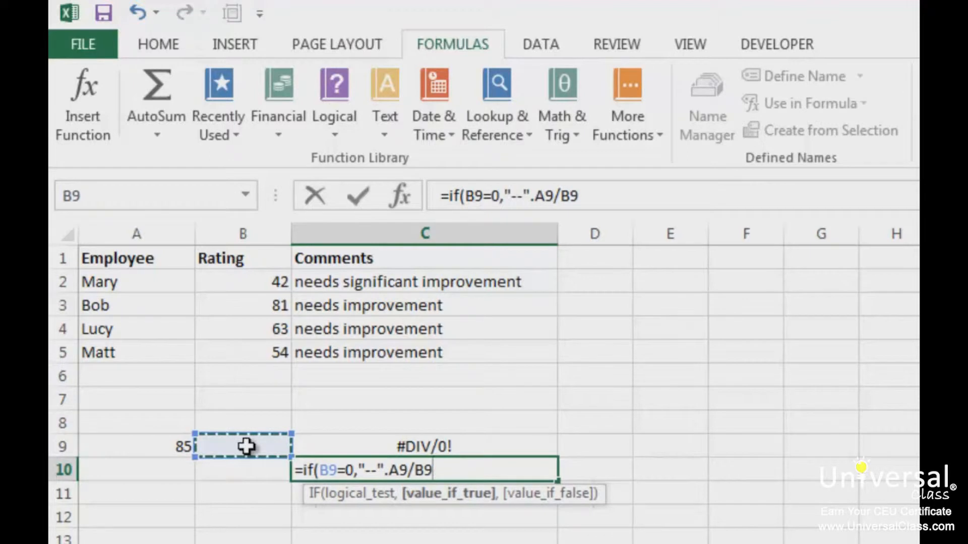
pyautogui.write(')')
pyautogui.press('Return')
pyautogui.press('Return')
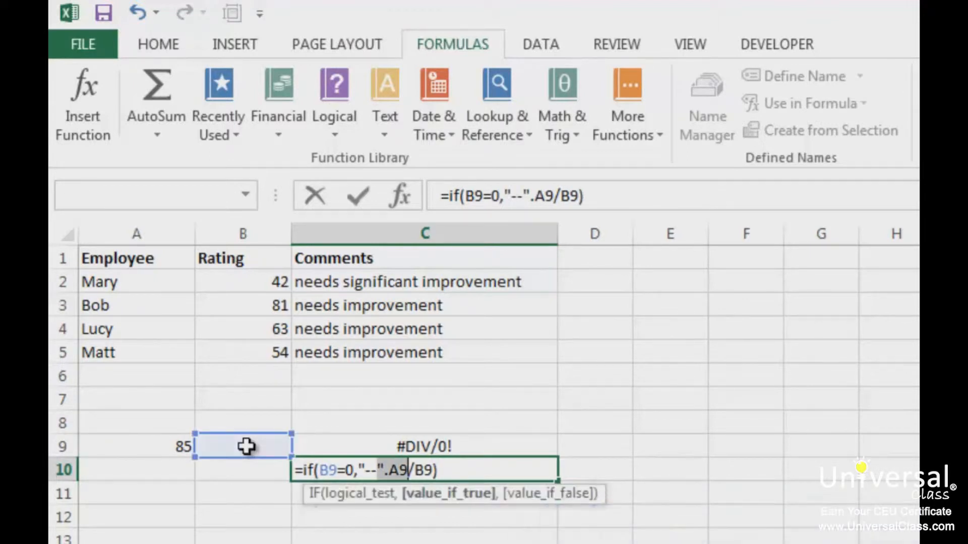
# Step: Replace the period in the C10 formula with a comma so it reads =IF(B9=0,"--",A9/B9)
pyautogui.click(390, 466)
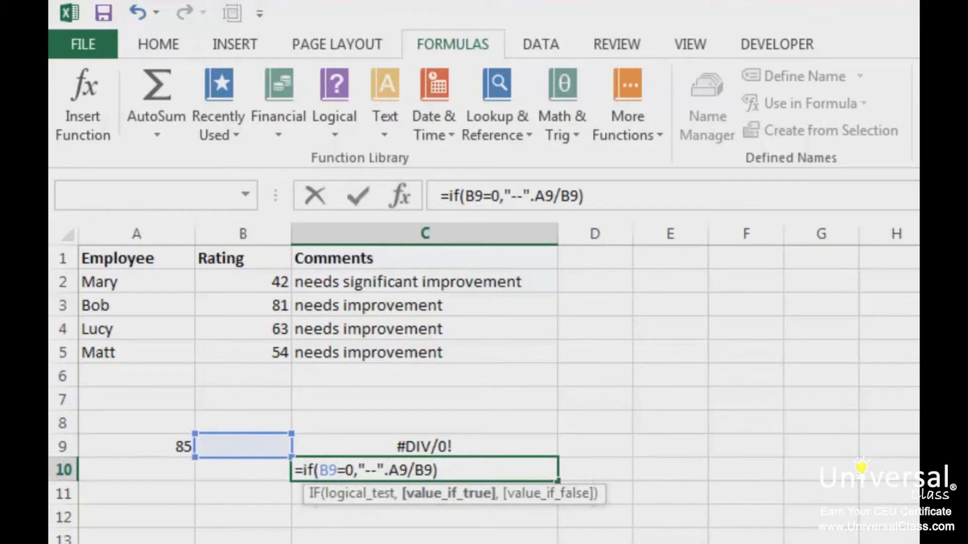
pyautogui.press('BackSpace')
pyautogui.write(',')
pyautogui.press('Return')
pyautogui.press('Up')
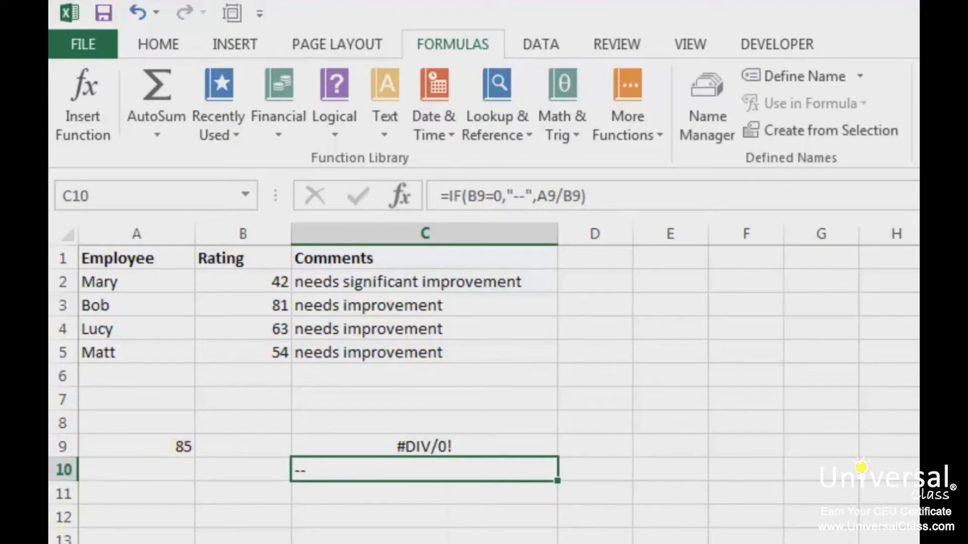
# Step: Review the references in the C10 formula and enter 5 in cell B9
pyautogui.doubleClick(387, 470)
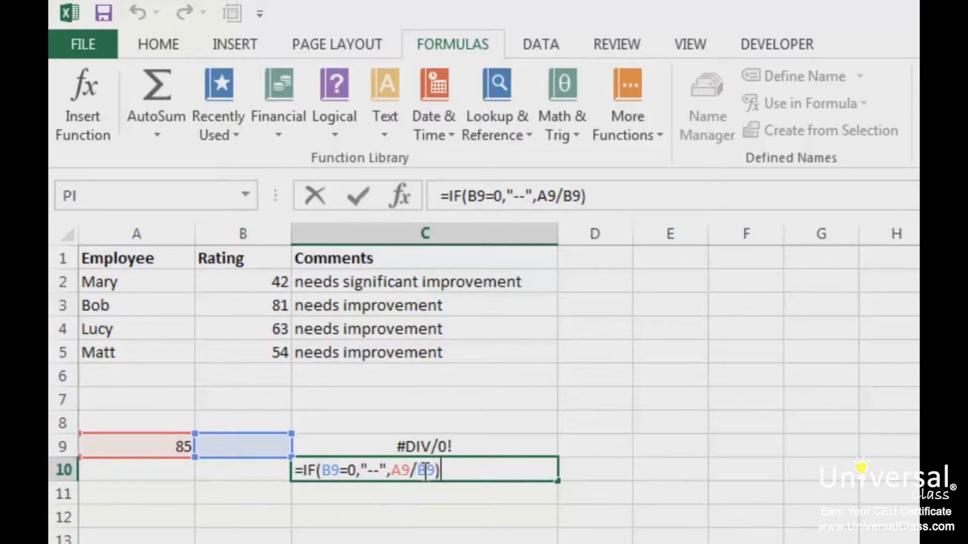
pyautogui.press('Return')
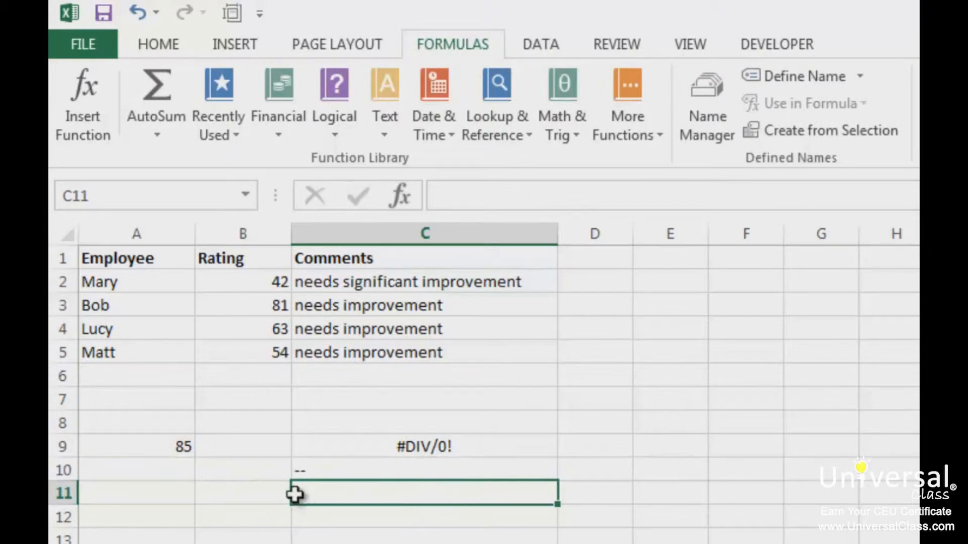
pyautogui.click(237, 446)
pyautogui.write('5')
pyautogui.press('Return')
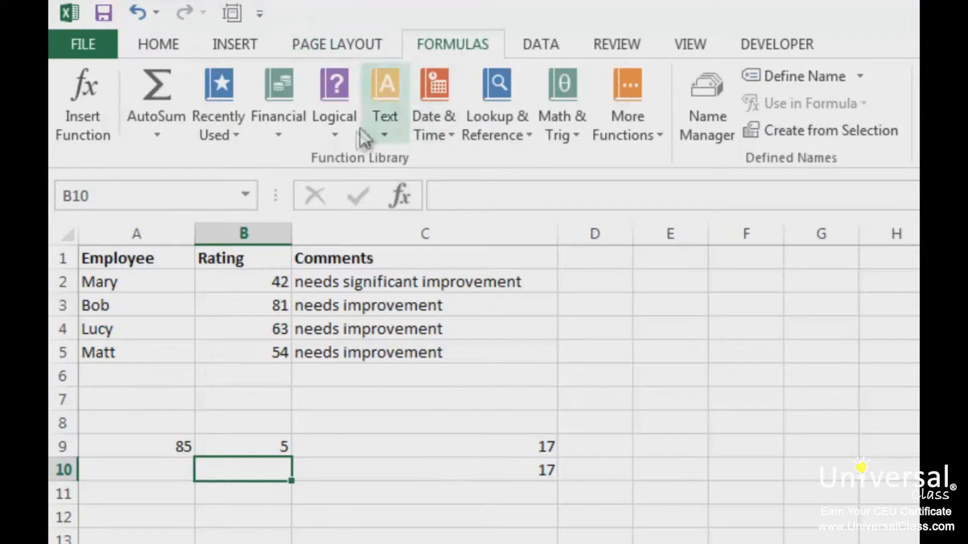
pyautogui.click(336, 133)
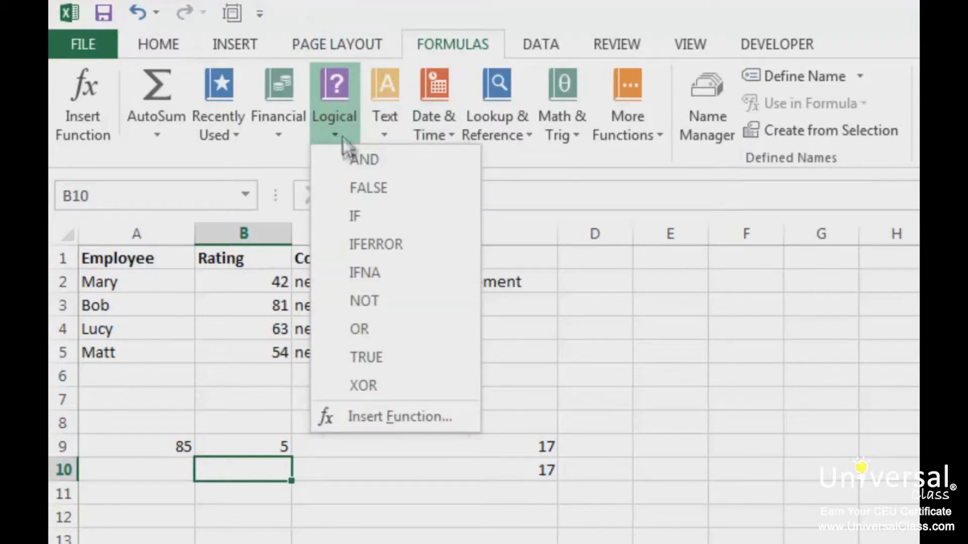
pyautogui.click(325, 438)
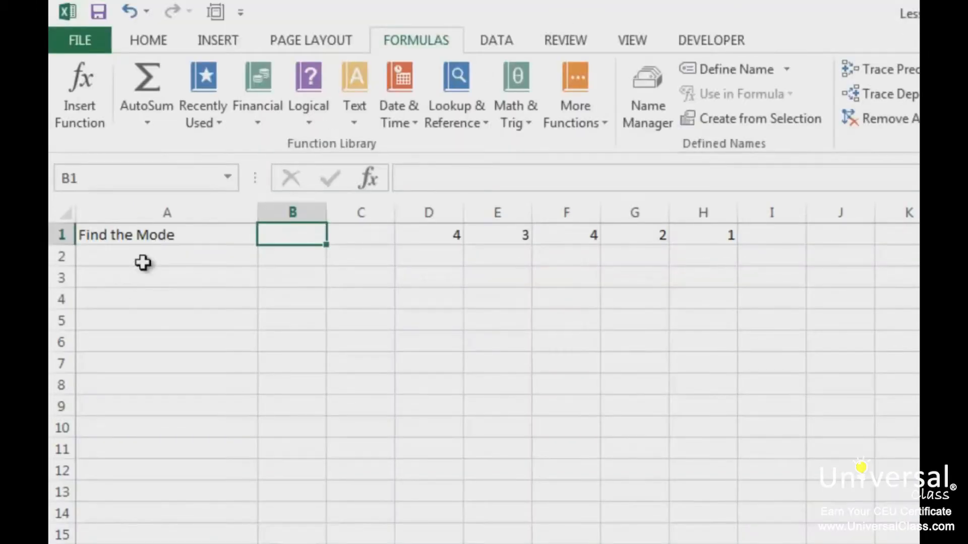
# Step: Enter =mode(D1:H1) in cell B1, beside the Find the Mode label
pyautogui.write('=m')
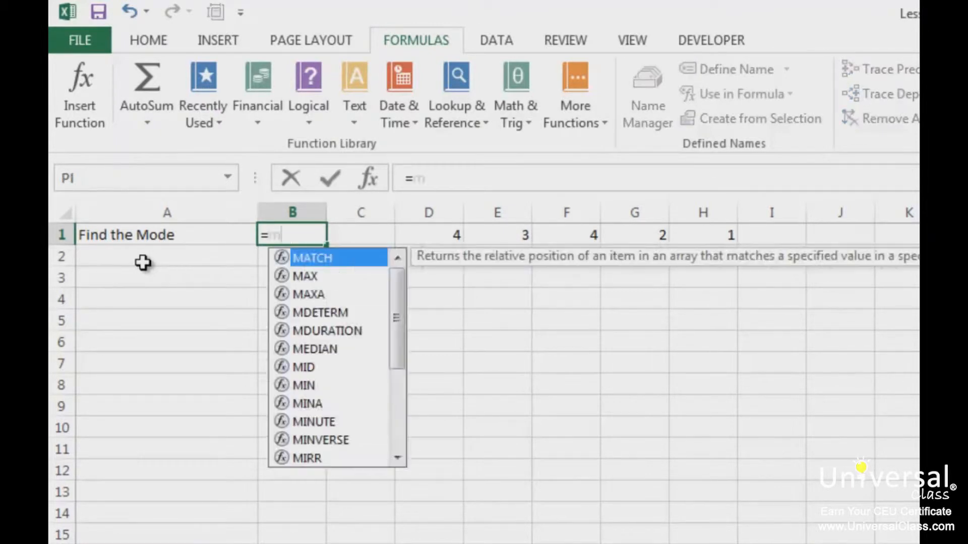
pyautogui.write('ode(')
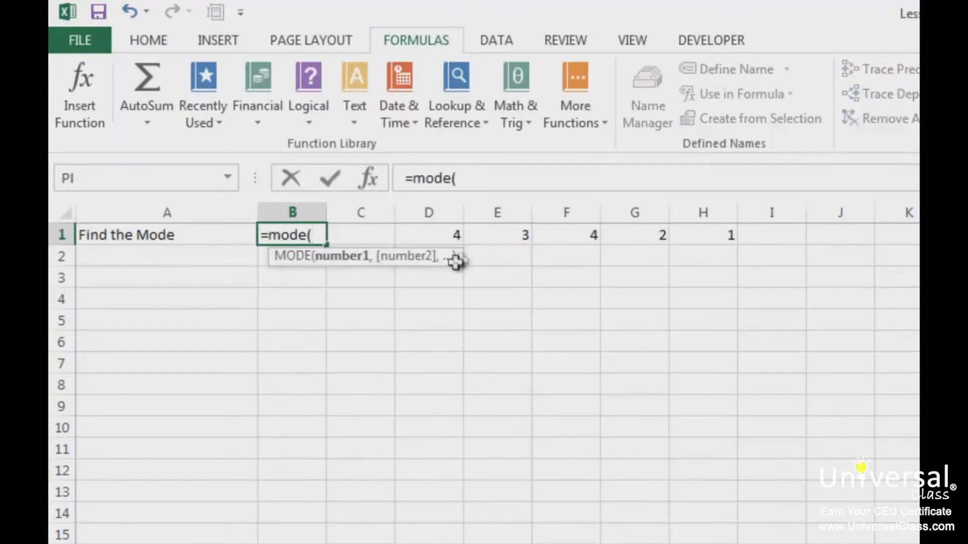
pyautogui.moveTo(438, 240); pyautogui.dragTo(678, 240)
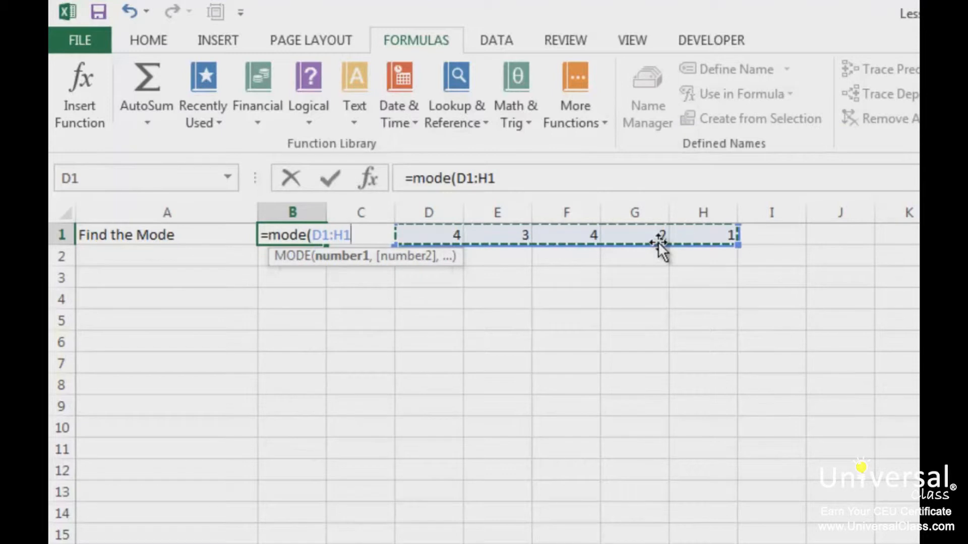
pyautogui.press('Return')
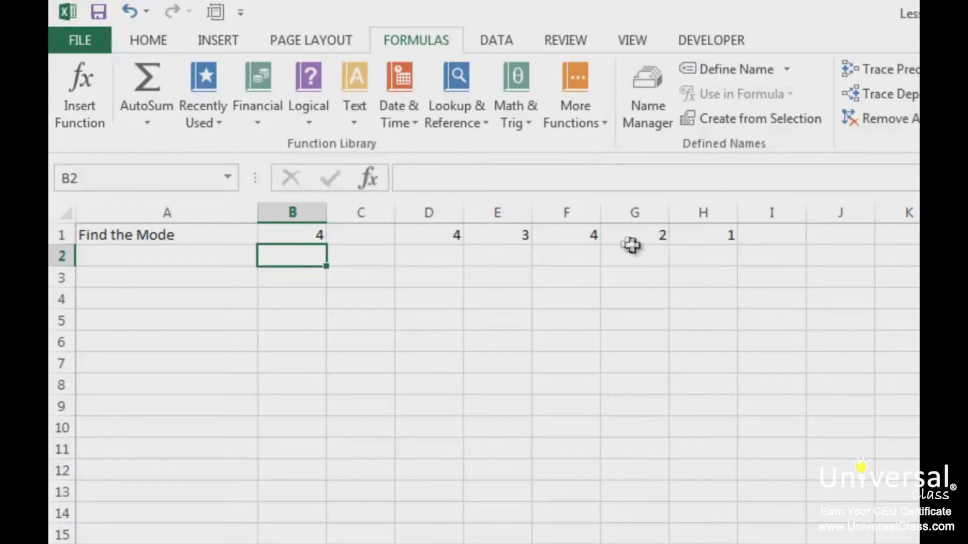
# Step: Change the value in cell F1 to 6 so the row of numbers has no repeated value
pyautogui.click(587, 240)
pyautogui.write('6')
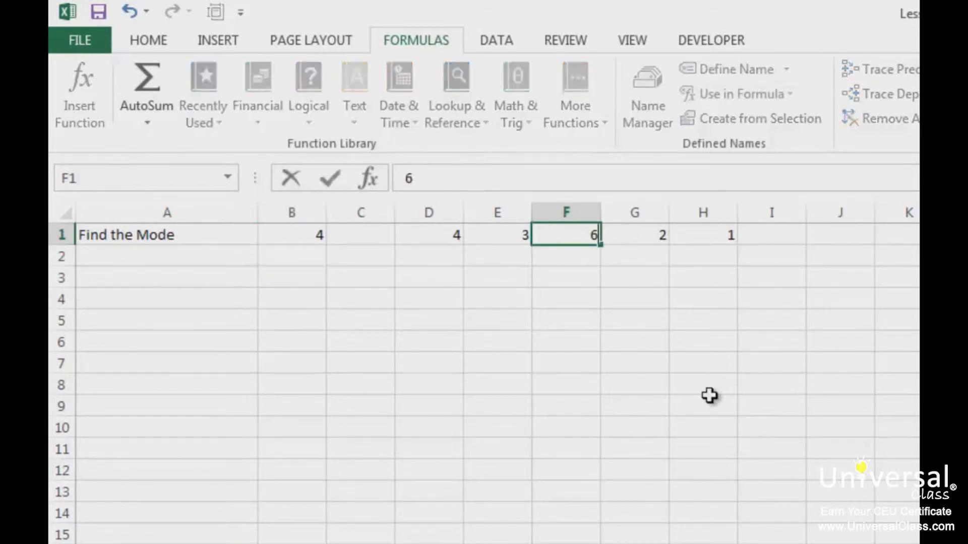
pyautogui.press('Return')
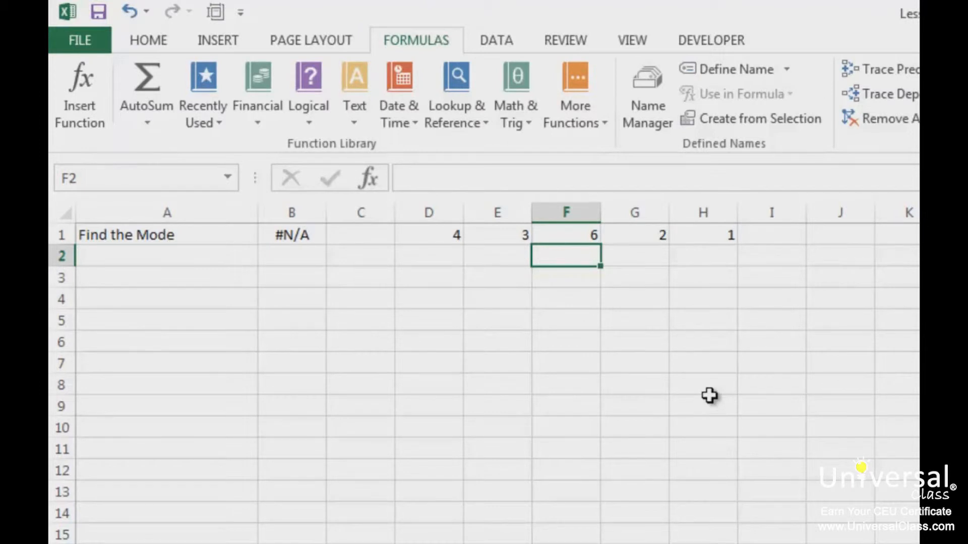
# Step: Wrap the MODE formula in cell B1 in an IFNA function so it reads =ifna(MODE(D1:H1),"--")
pyautogui.click(301, 233)
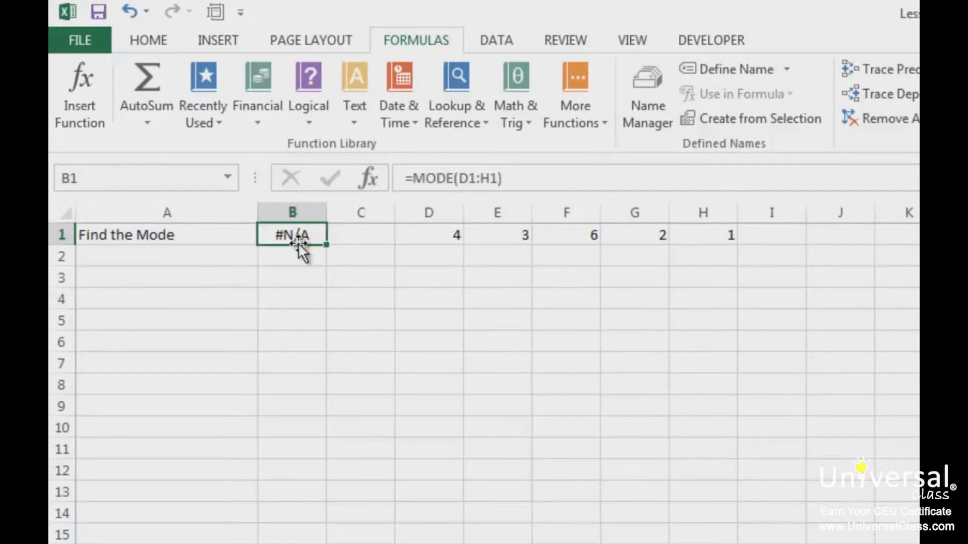
pyautogui.click(411, 178)
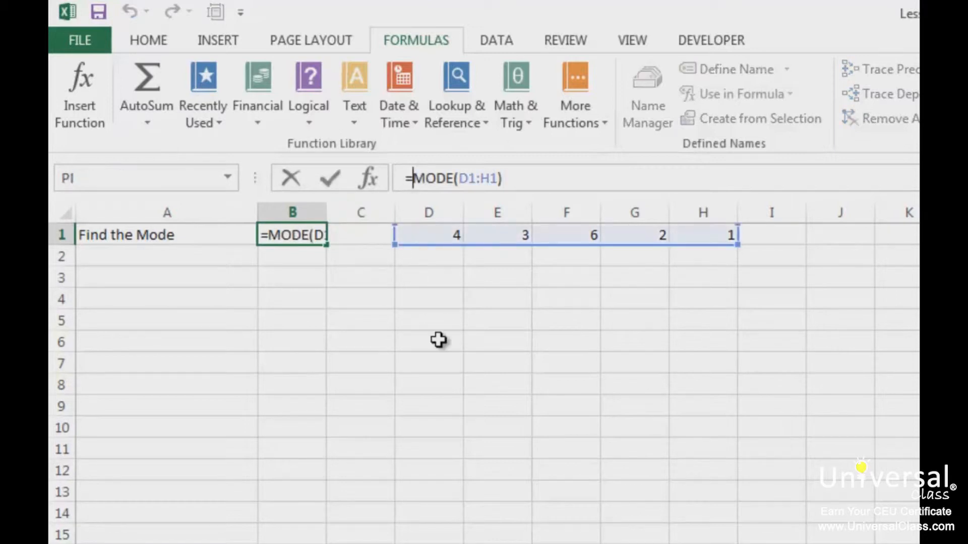
pyautogui.write('ifna(')
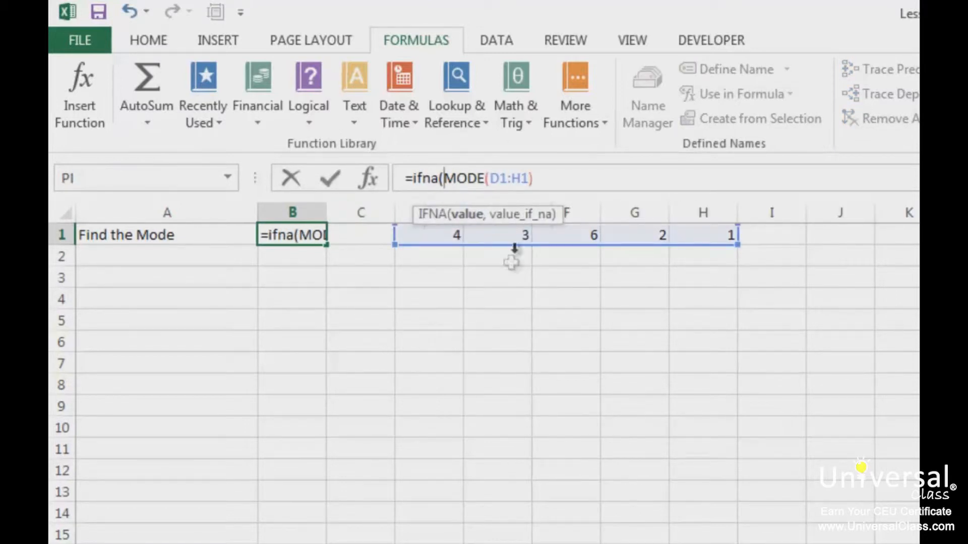
pyautogui.click(551, 178)
pyautogui.write(',')
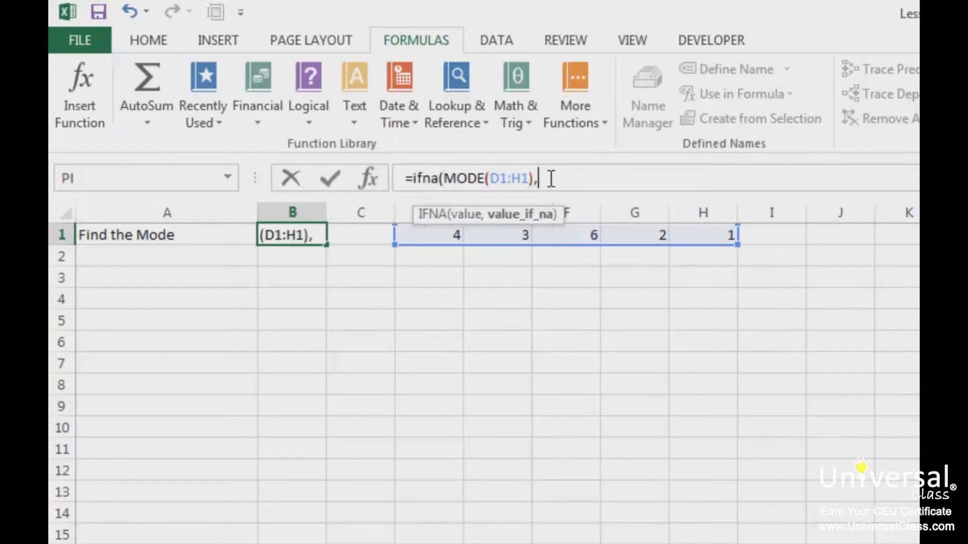
pyautogui.write('"--")')
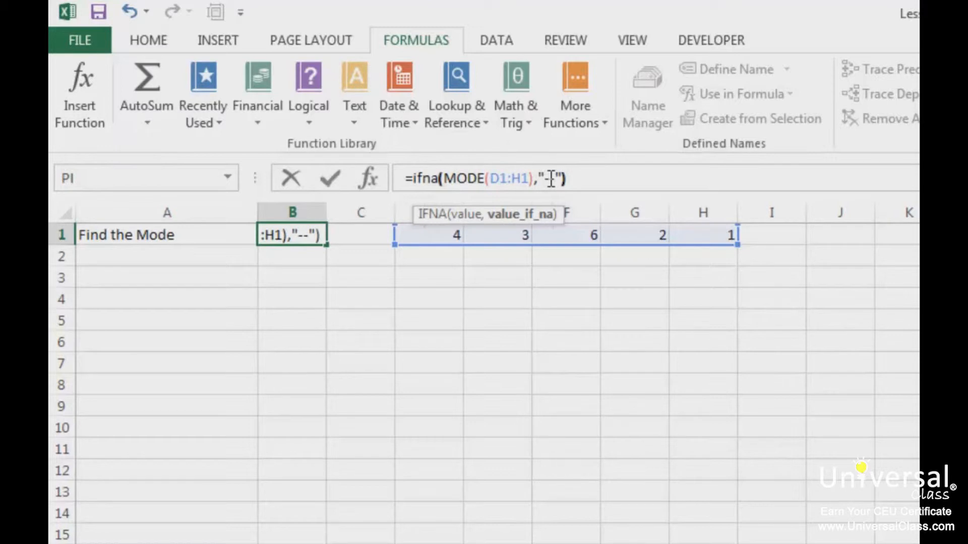
pyautogui.press('Return')
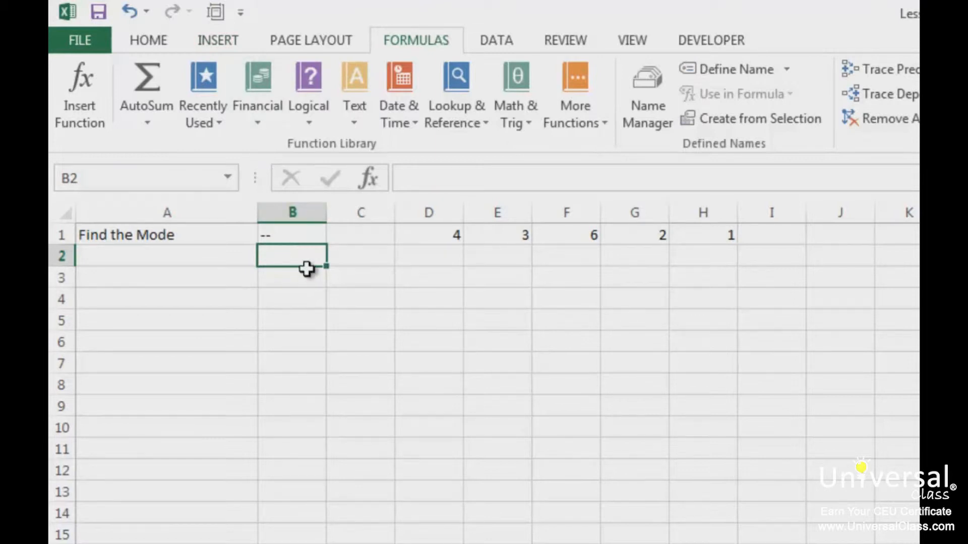
# Step: Examine the arguments of the logical functions IFNA and IFERROR in cell B2 without inserting either one
pyautogui.click(312, 119)
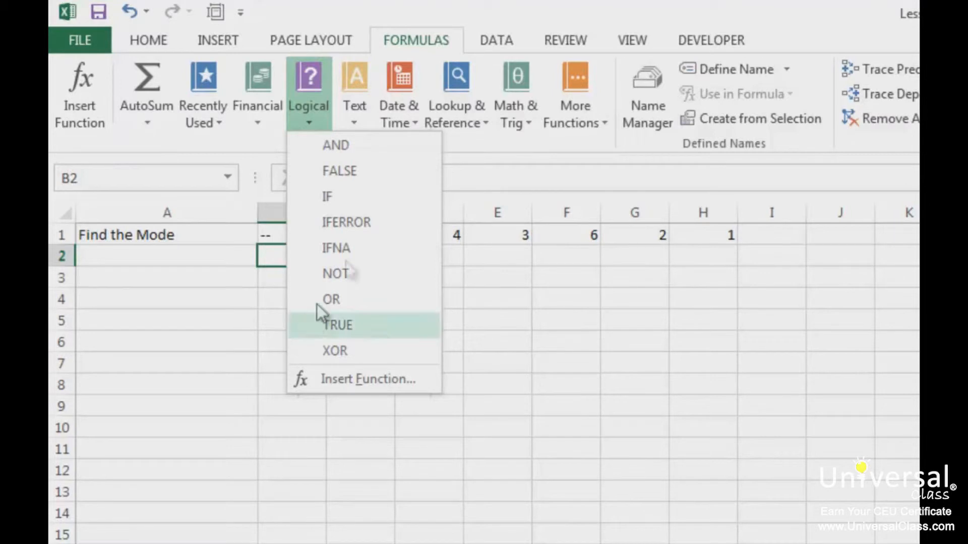
pyautogui.click(370, 249)
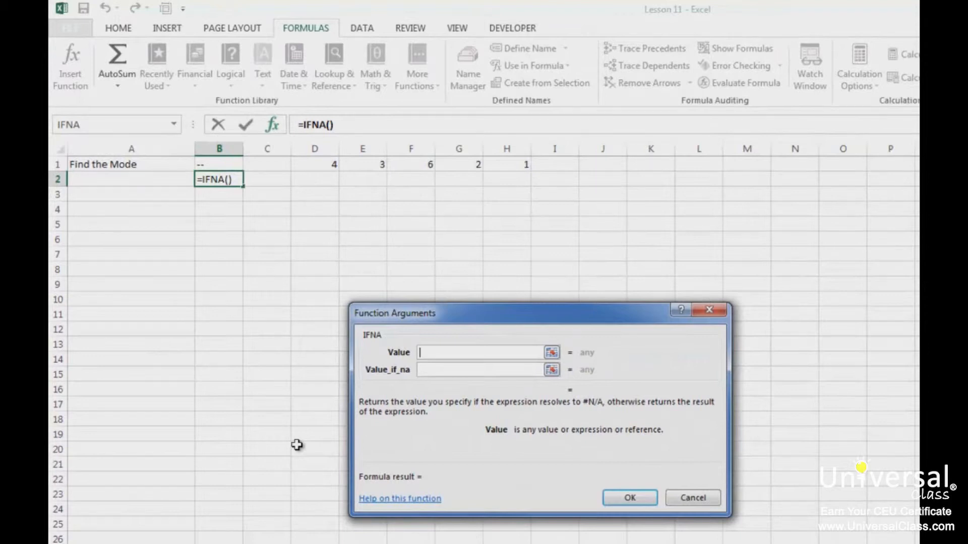
pyautogui.click(691, 498)
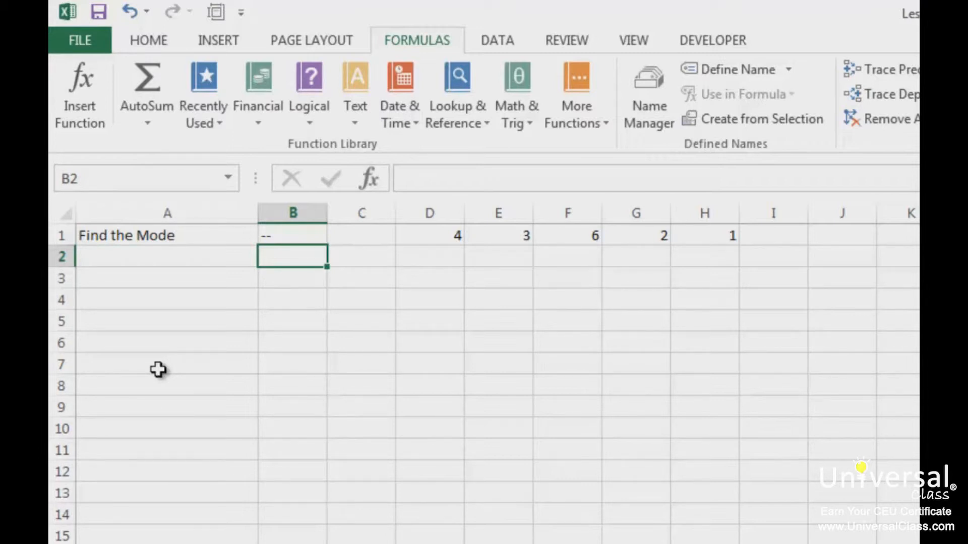
pyautogui.click(316, 116)
pyautogui.click(353, 226)
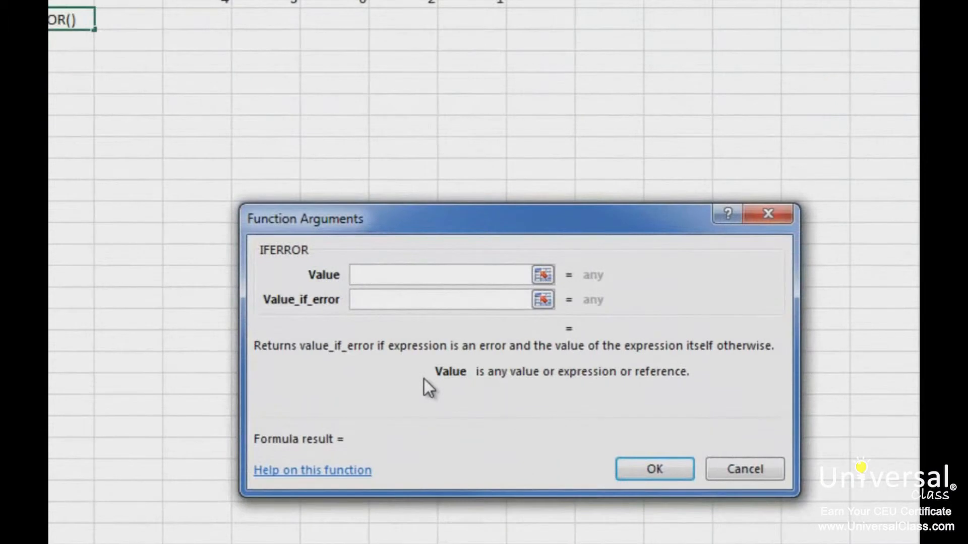
pyautogui.press('Escape')
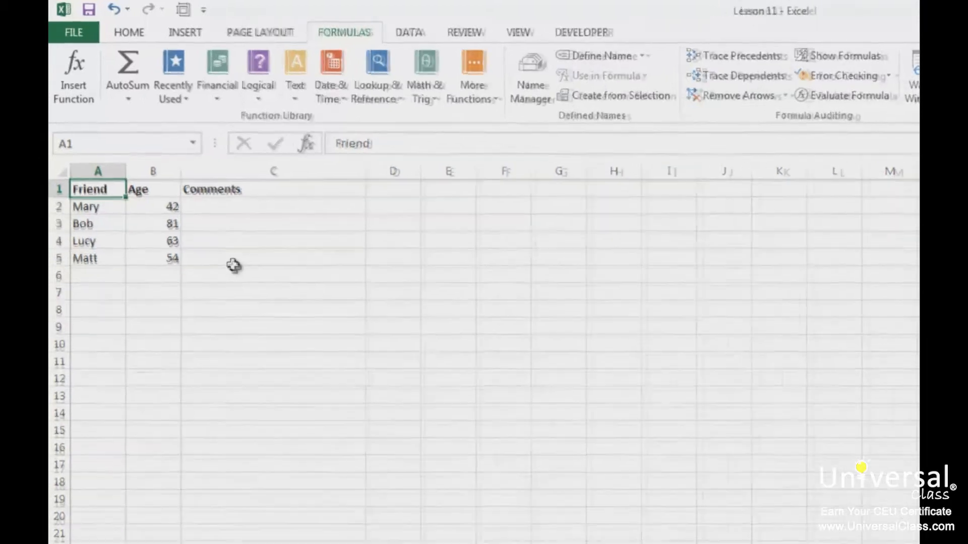
# Step: Enter the formula =if(B2>50,"getting older","still young") in cell C2 of the Comments column
pyautogui.click(244, 212)
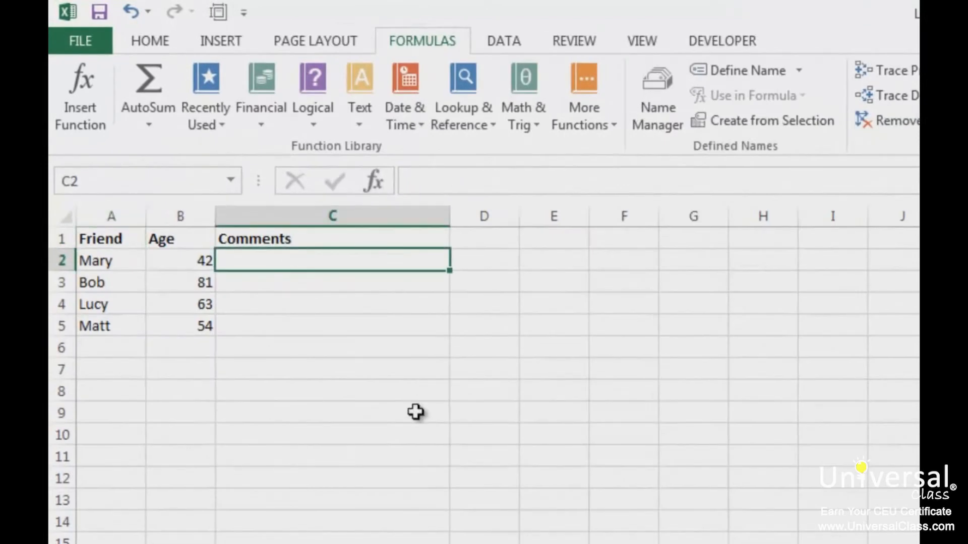
pyautogui.write('=if(')
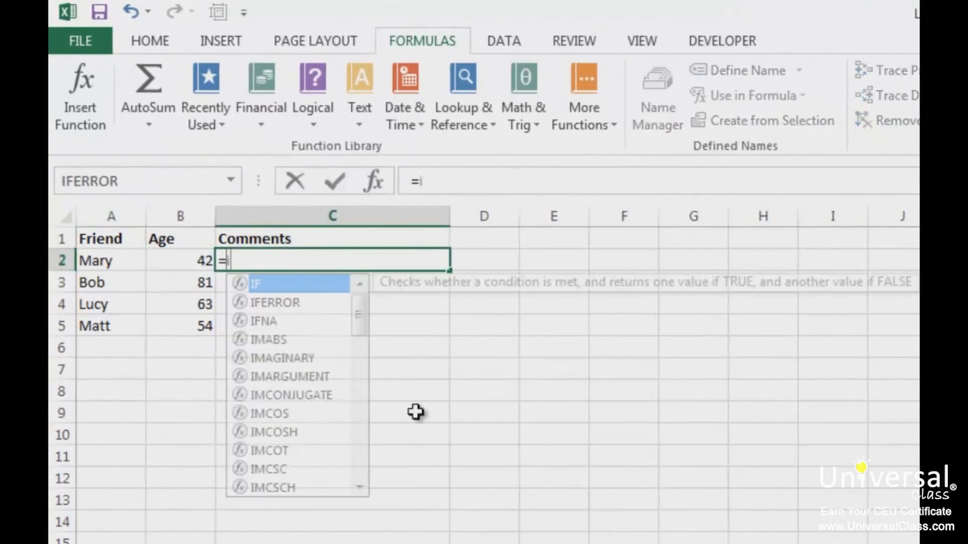
pyautogui.click(191, 256)
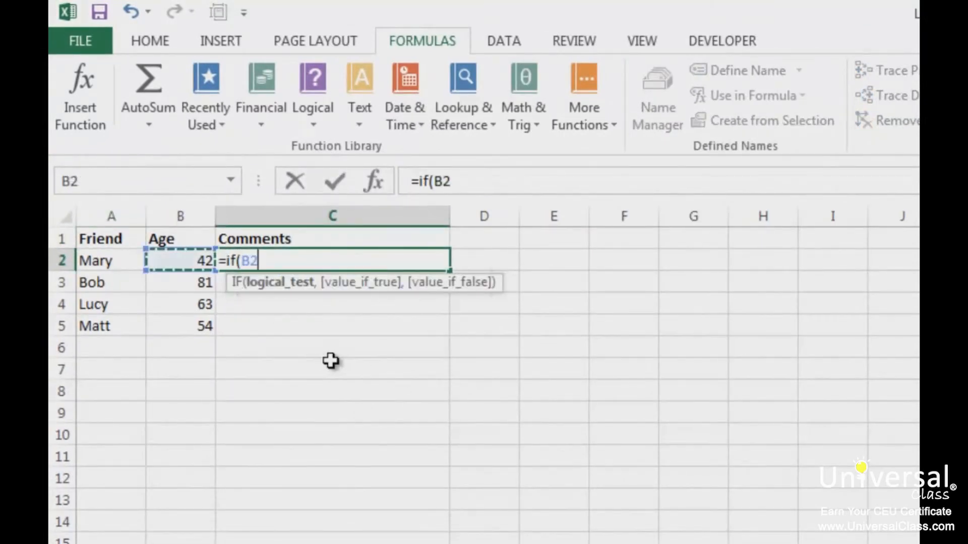
pyautogui.write('>50')
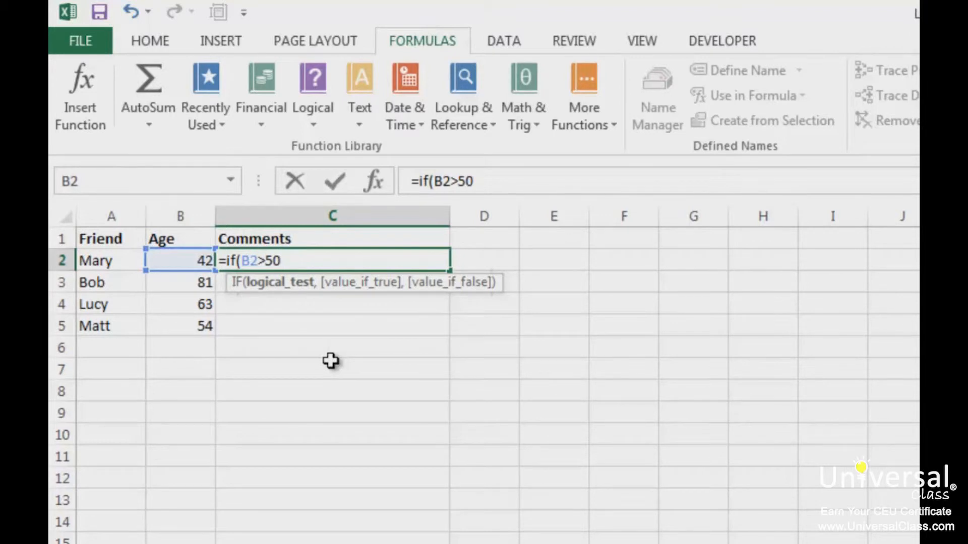
pyautogui.write(',"getting')
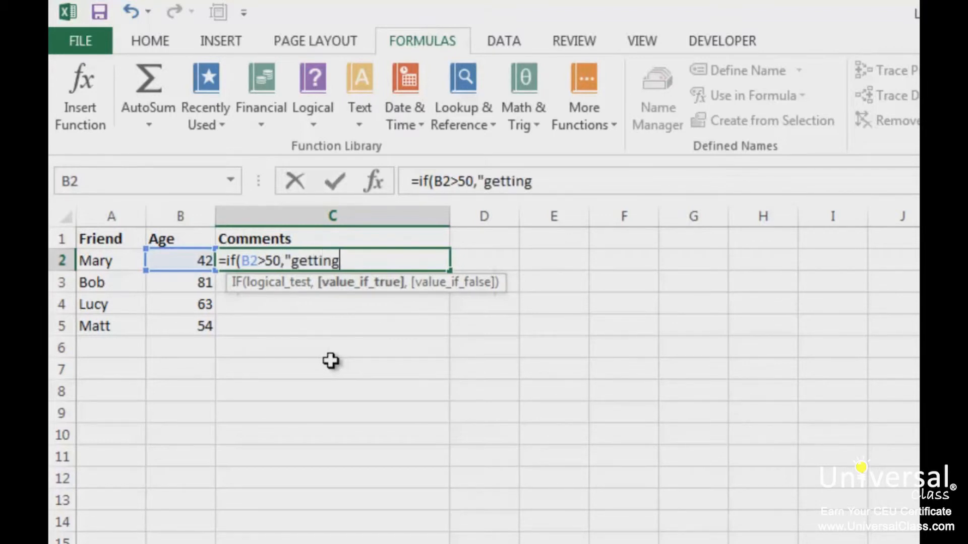
pyautogui.write(' older","still young")')
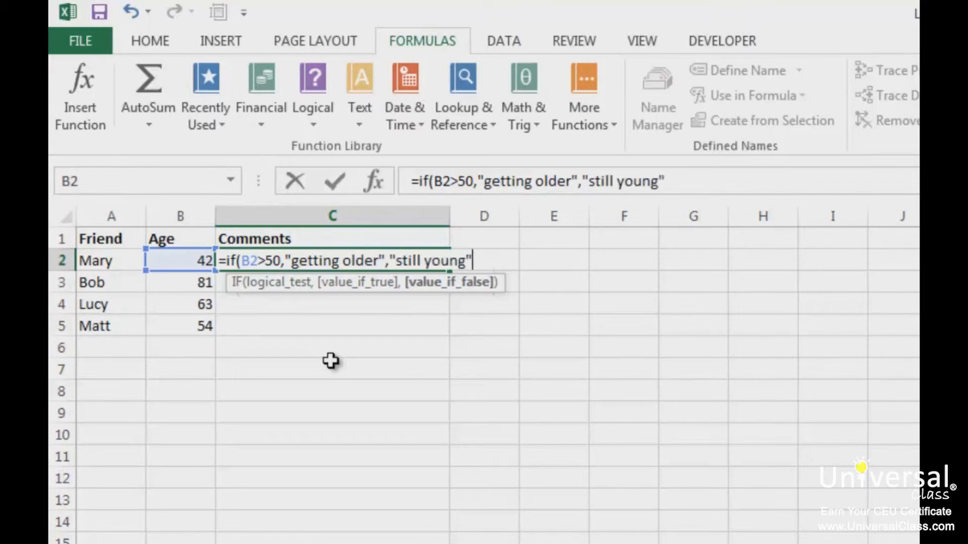
pyautogui.press('Return')
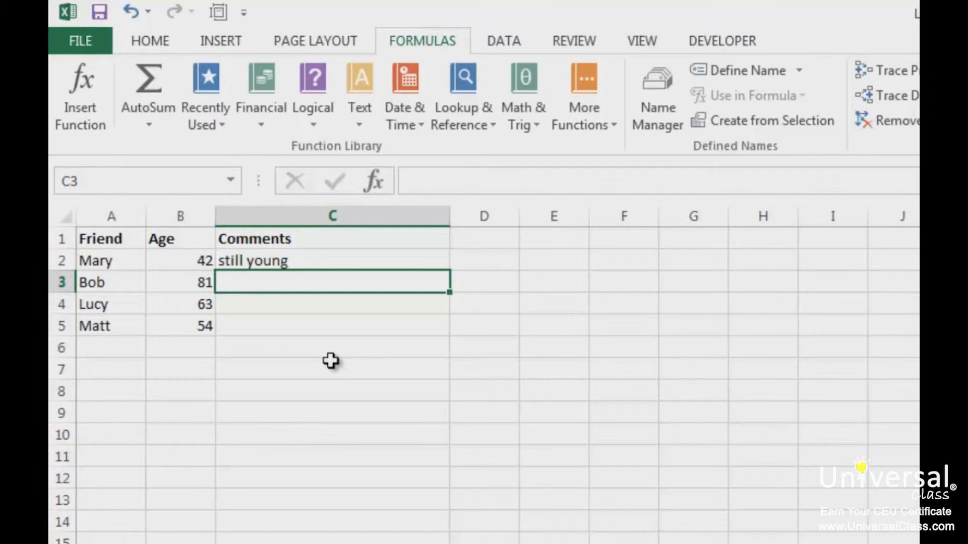
# Step: Review the logical test in the C2 formula and delete its value-if-true argument "getting older"
pyautogui.click(268, 262)
pyautogui.click(480, 181)
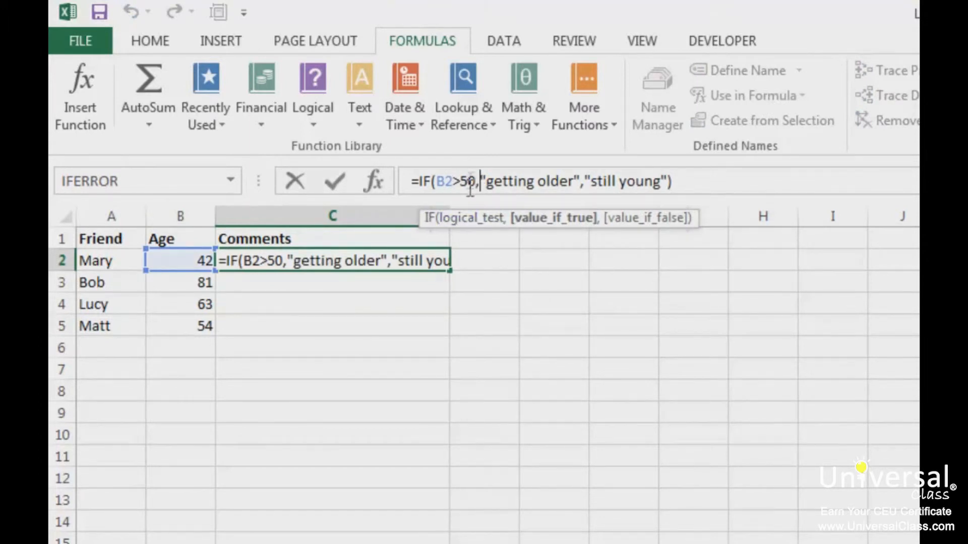
pyautogui.moveTo(478, 182); pyautogui.dragTo(395, 187)
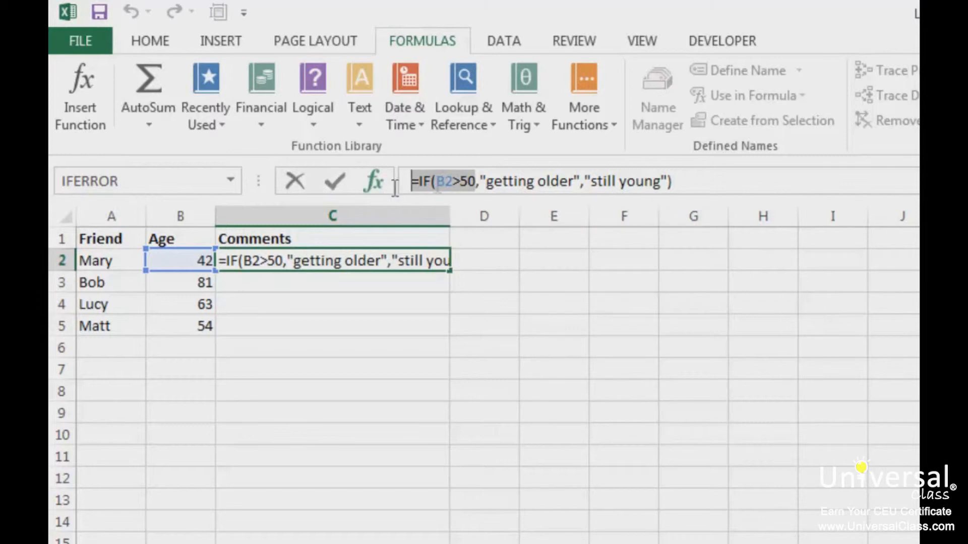
pyautogui.click(482, 178)
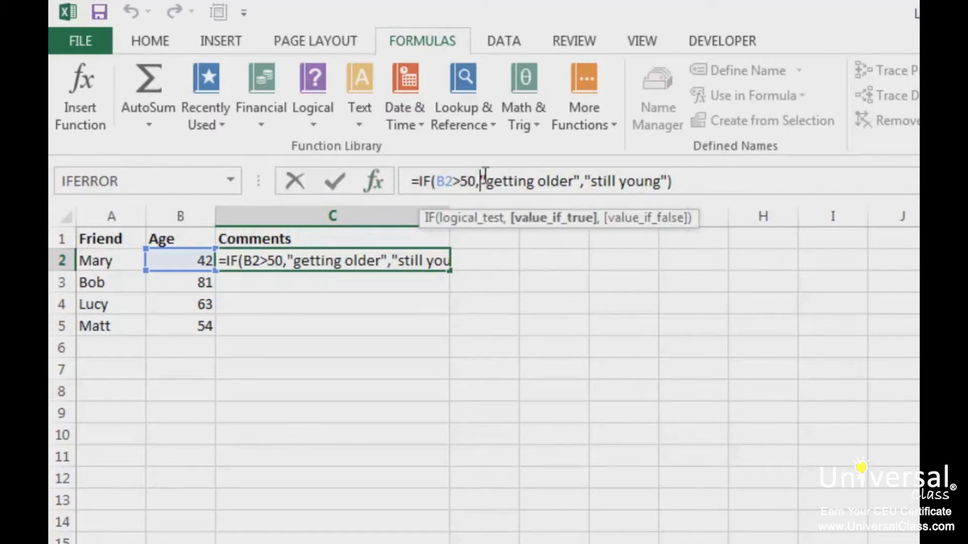
pyautogui.keyDown('shift'); pyautogui.click(575, 180); pyautogui.keyUp('shift')
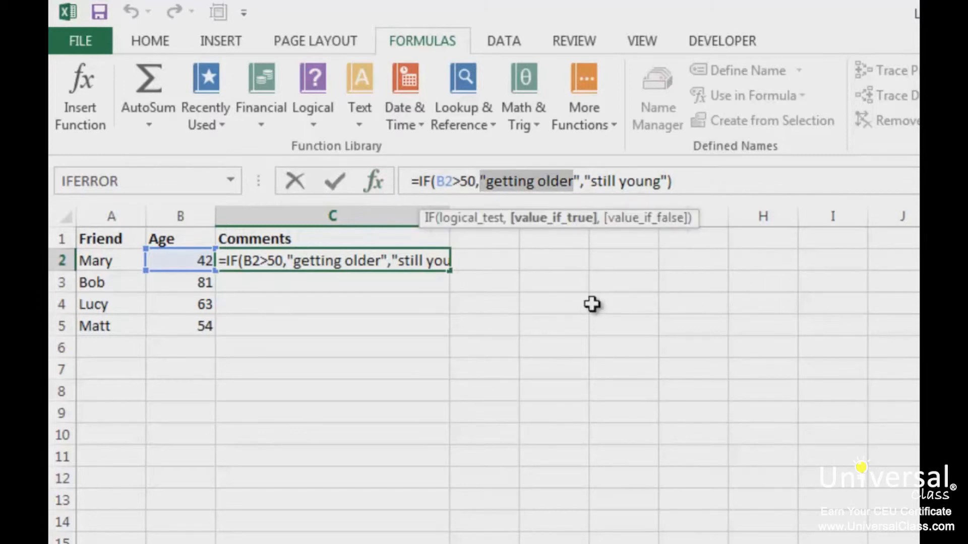
pyautogui.hotkey('shift', 'Right')
pyautogui.press('Delete')
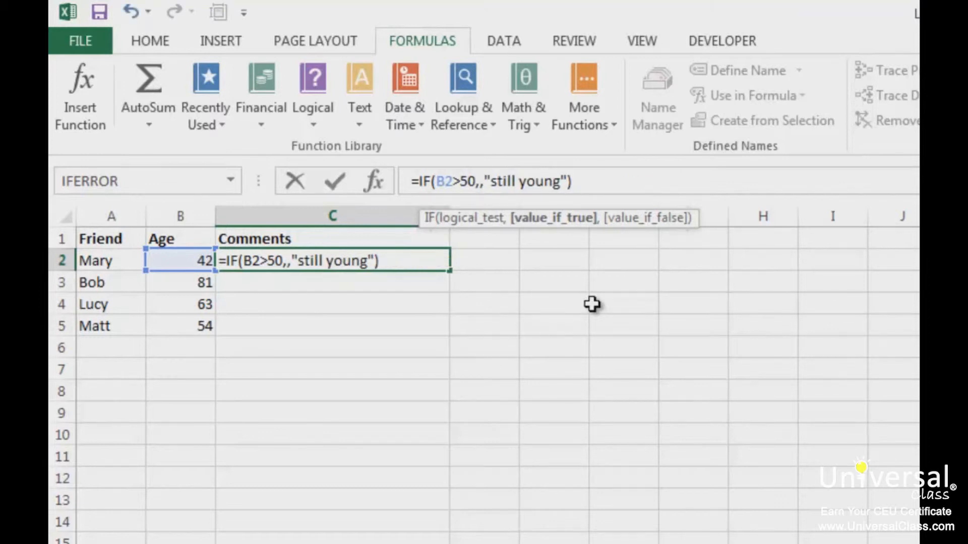
# Step: Insert the nested function if(B2>70,"old","getting older") as the value-if-true argument of the C2 formula
pyautogui.write('if(')
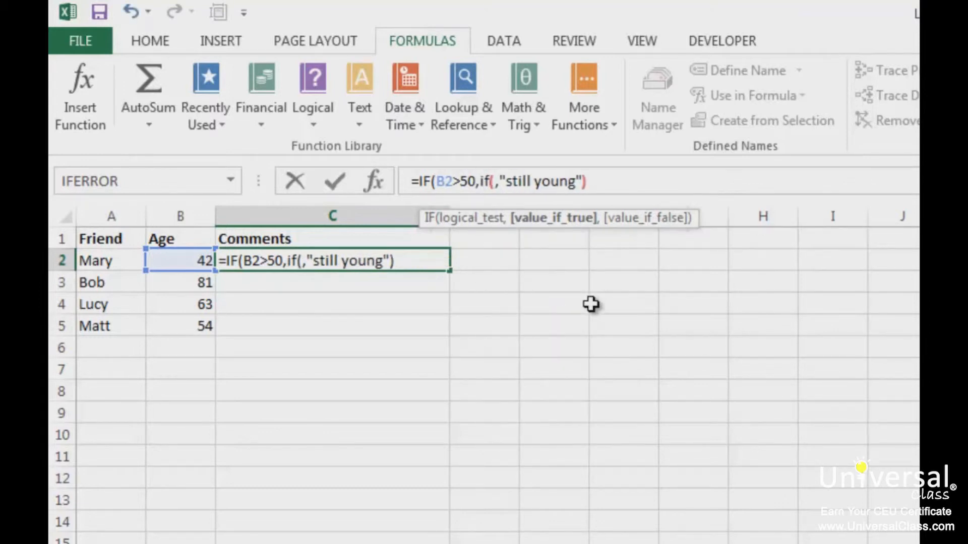
pyautogui.click(187, 259)
pyautogui.write('>7')
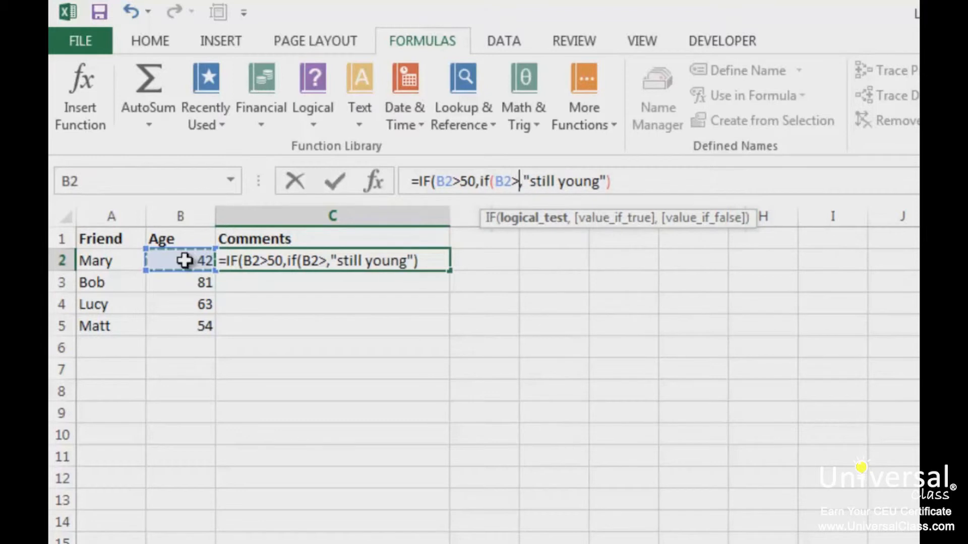
pyautogui.write('0,')
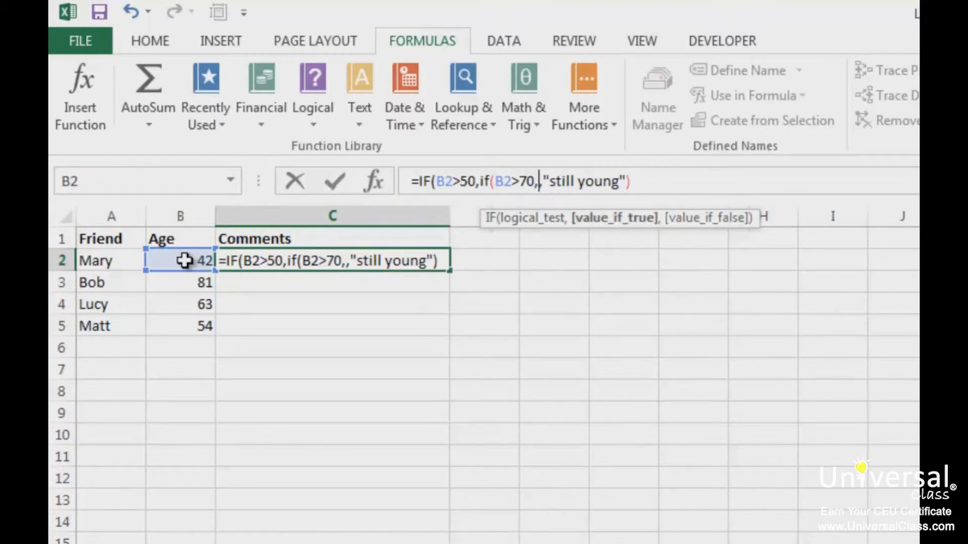
pyautogui.write('"old')
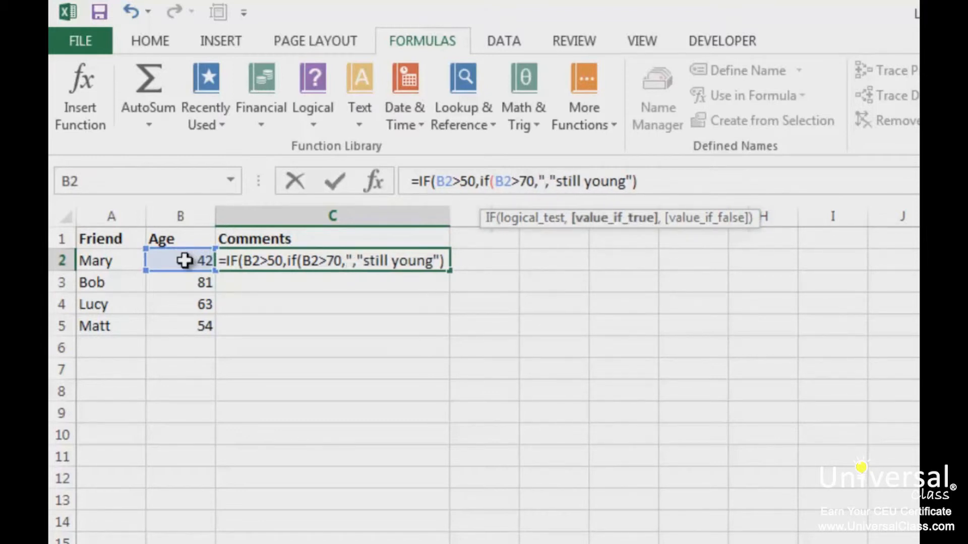
pyautogui.write('","get')
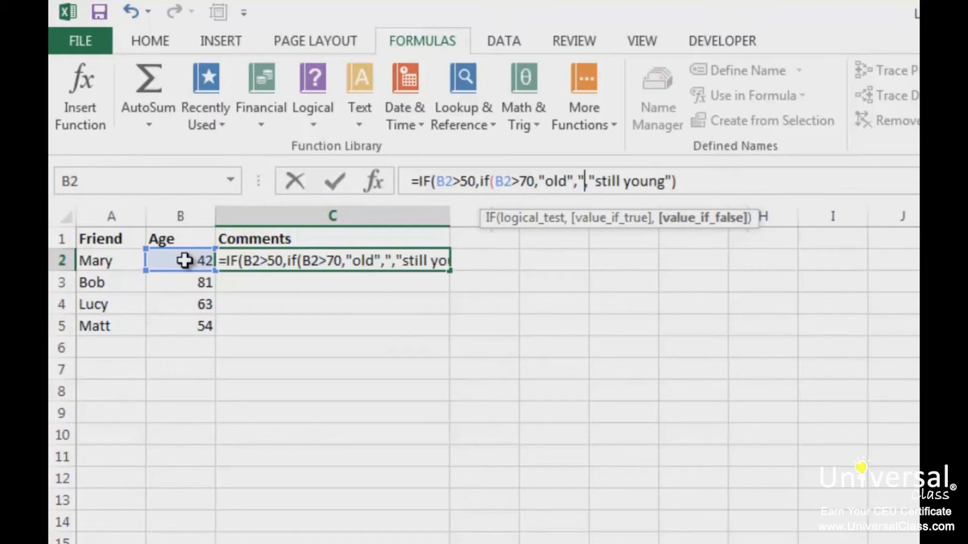
pyautogui.write('ting older')
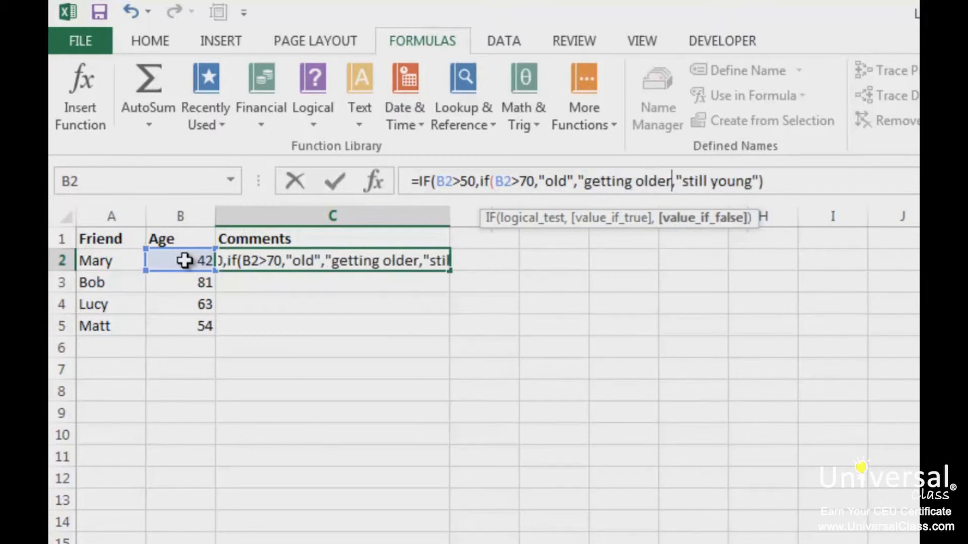
pyautogui.write('")')
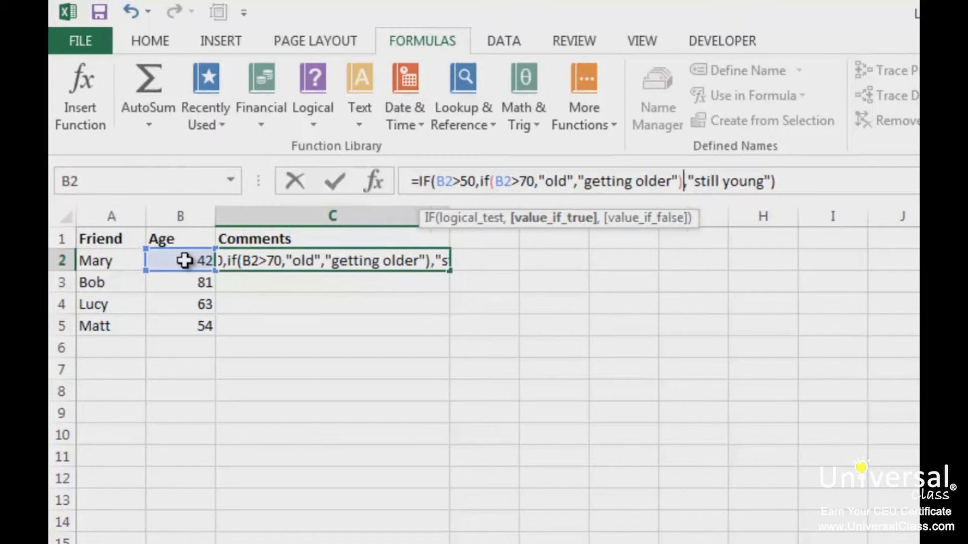
pyautogui.press('Return')
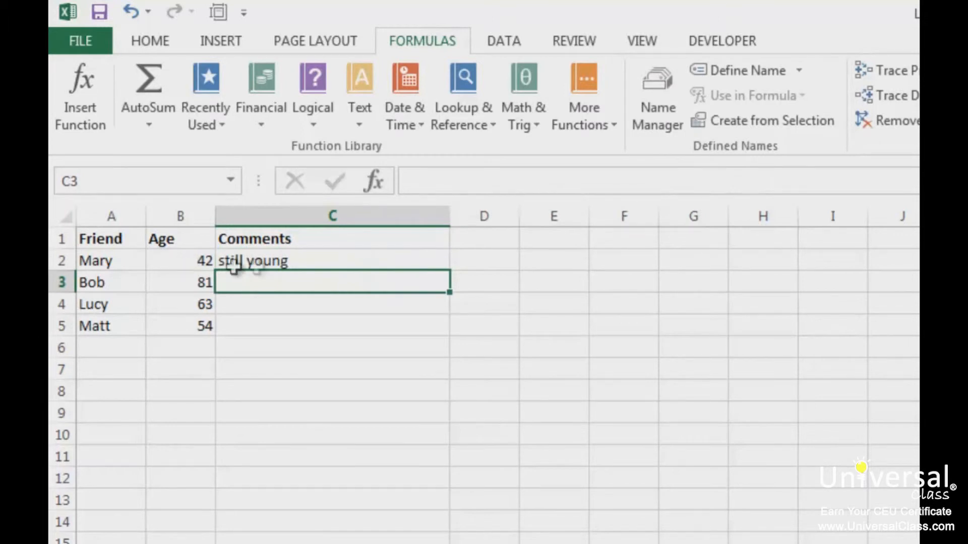
# Step: Fill the nested IF formula from C2 down through C5 and select C2 again to review it
pyautogui.click(318, 260)
pyautogui.moveTo(449, 273); pyautogui.dragTo(449, 334)
pyautogui.click(309, 354)
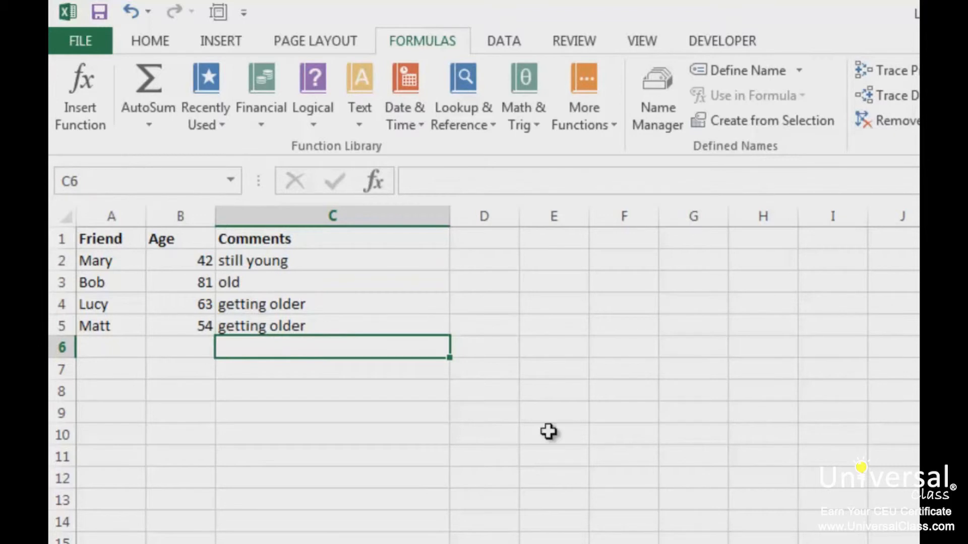
pyautogui.click(336, 265)
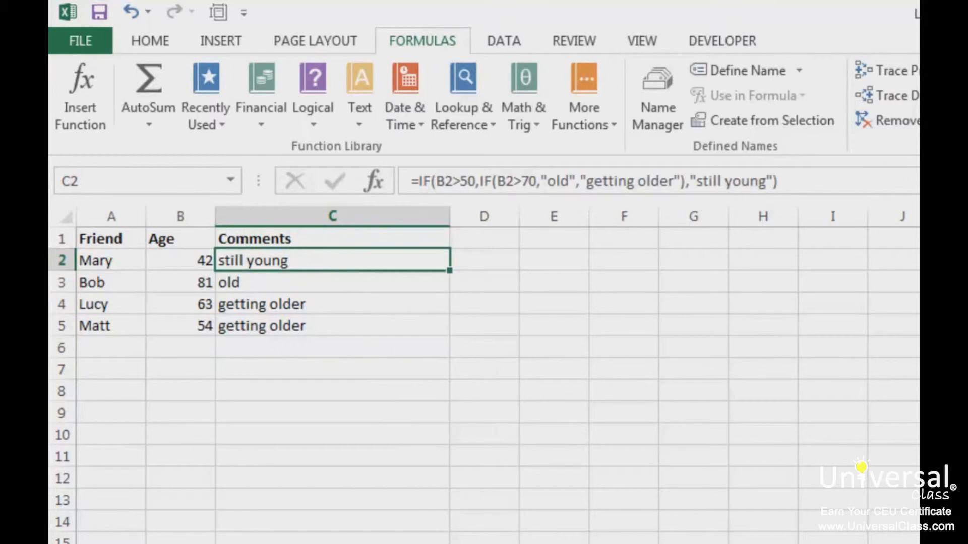
# Step: Review the outer test, the nested value-if-true and the value-if-false arguments of the nested IF formula in C2
pyautogui.click(438, 187)
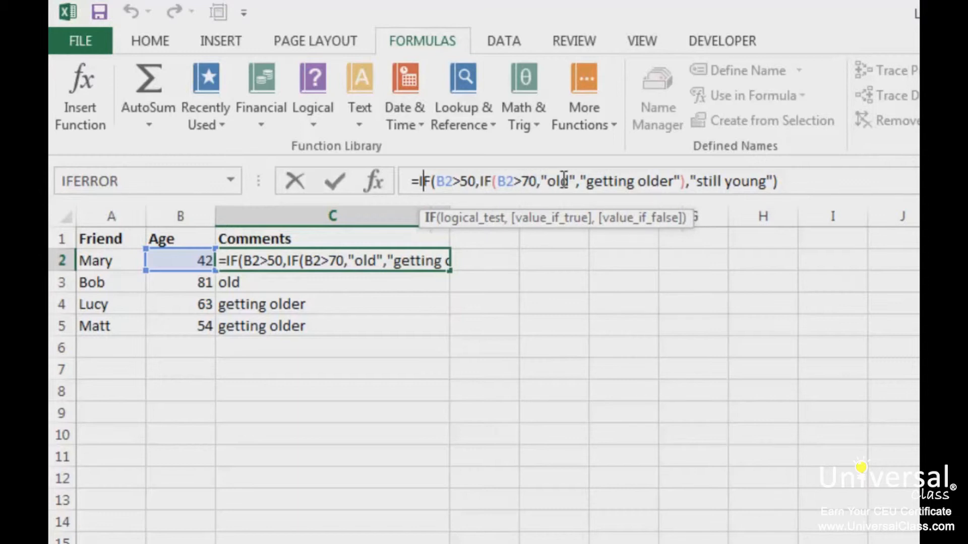
pyautogui.click(627, 181)
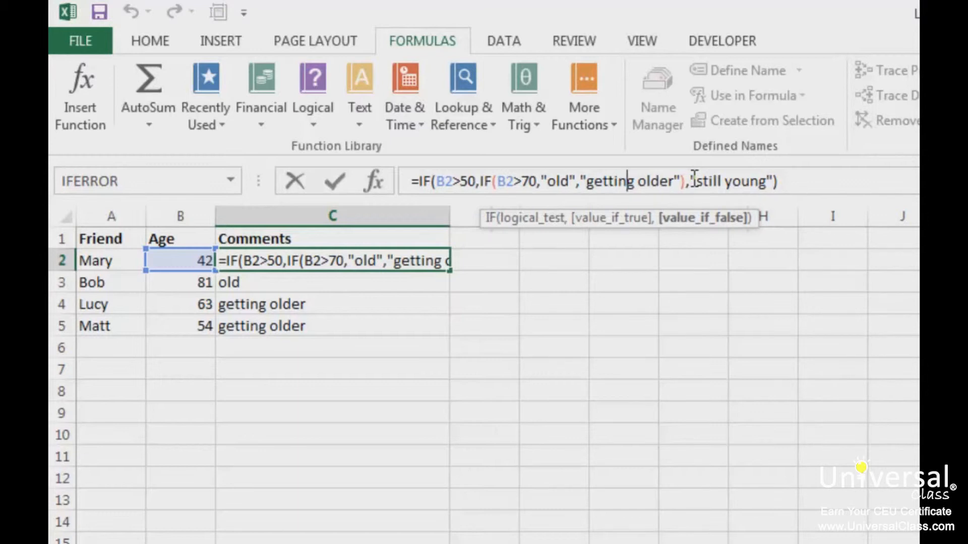
pyautogui.click(444, 185)
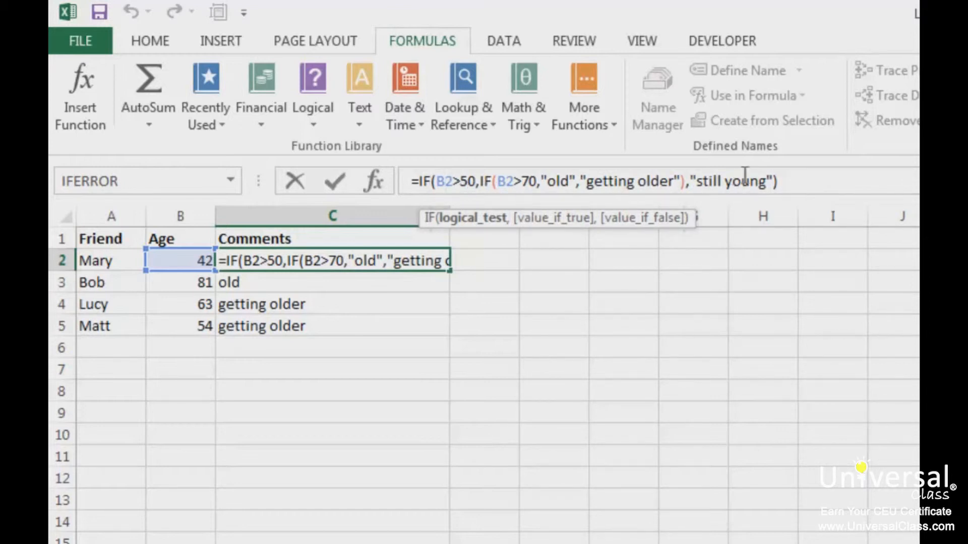
pyautogui.press('Return')
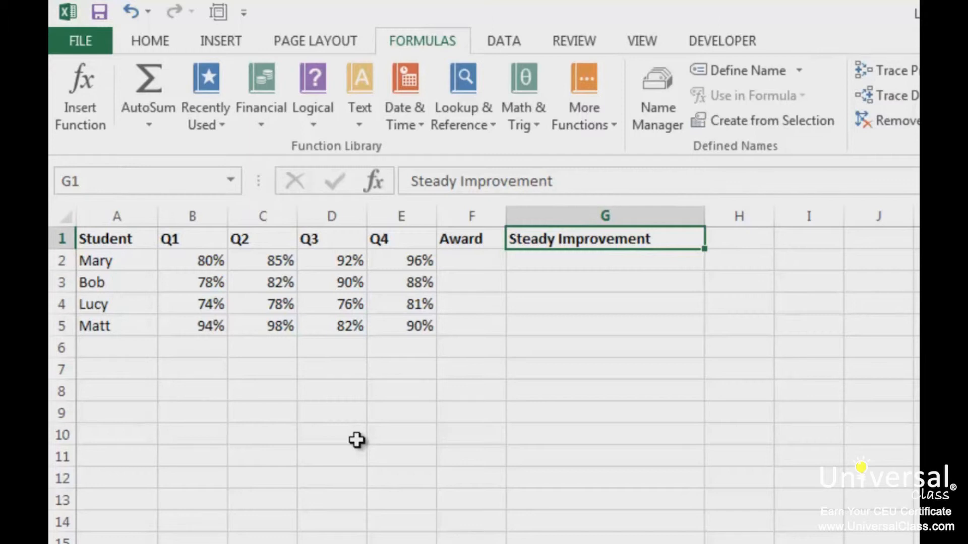
# Step: Begin an IF formula in F2 of the Award column with the test and(B2>80,C2>80,D2>80,E2>80)
pyautogui.click(470, 258)
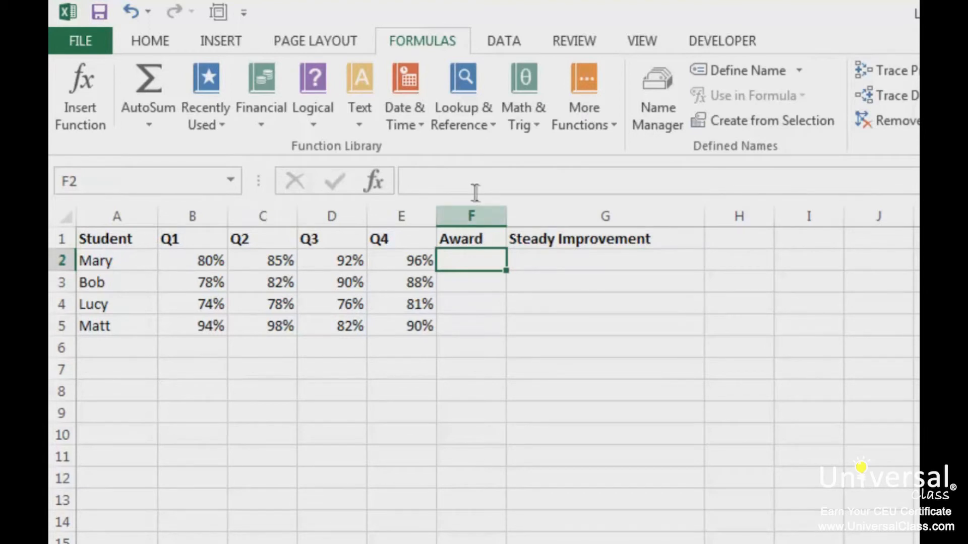
pyautogui.click(434, 171)
pyautogui.write('=if(and(')
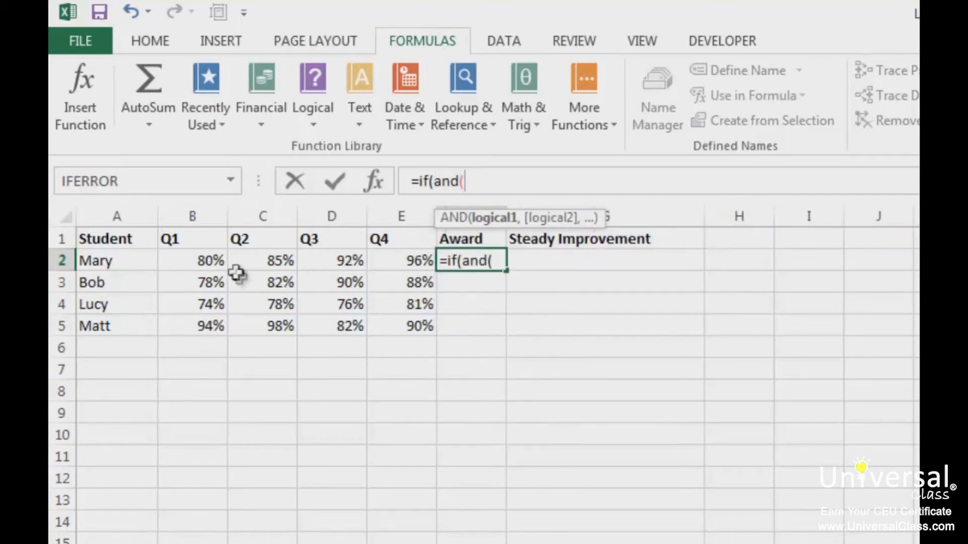
pyautogui.click(189, 260)
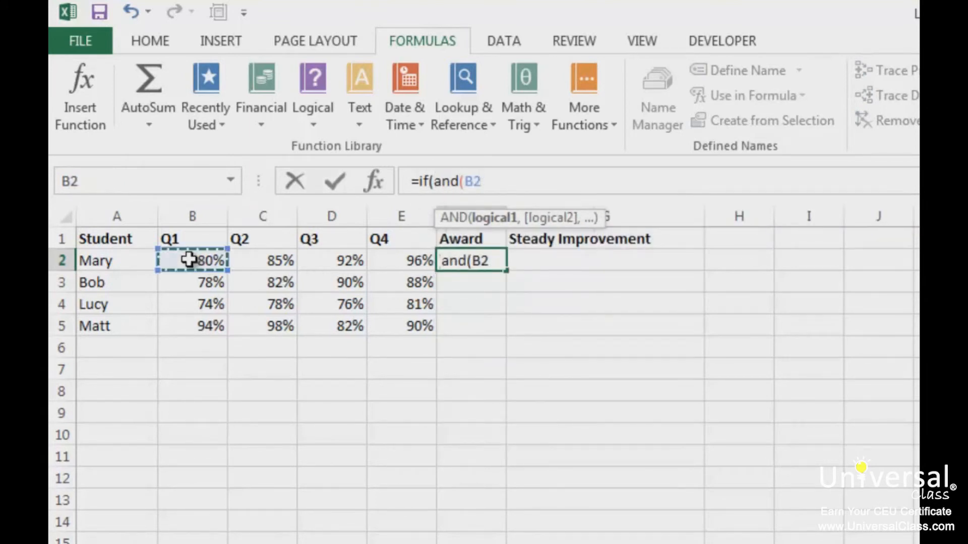
pyautogui.write('>80')
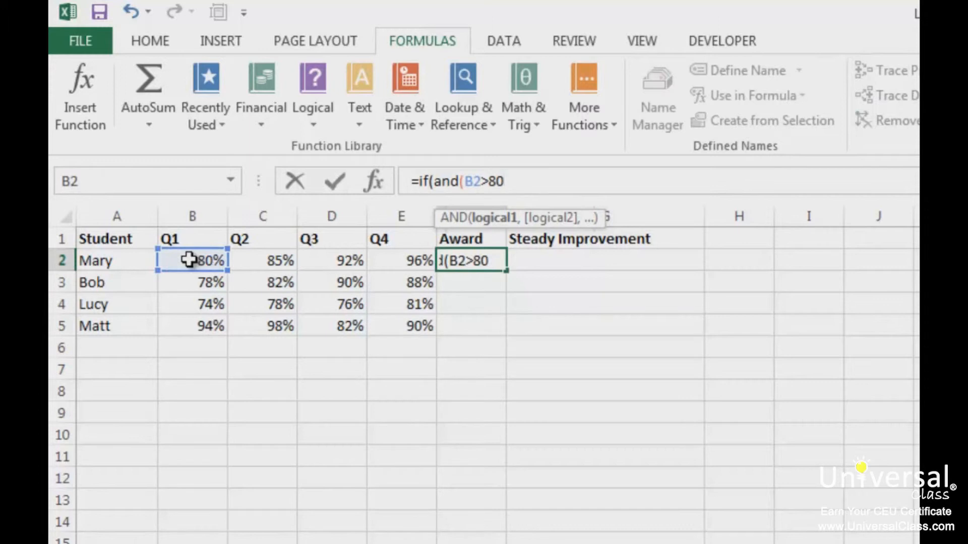
pyautogui.write(',')
pyautogui.click(276, 260)
pyautogui.write('>80,')
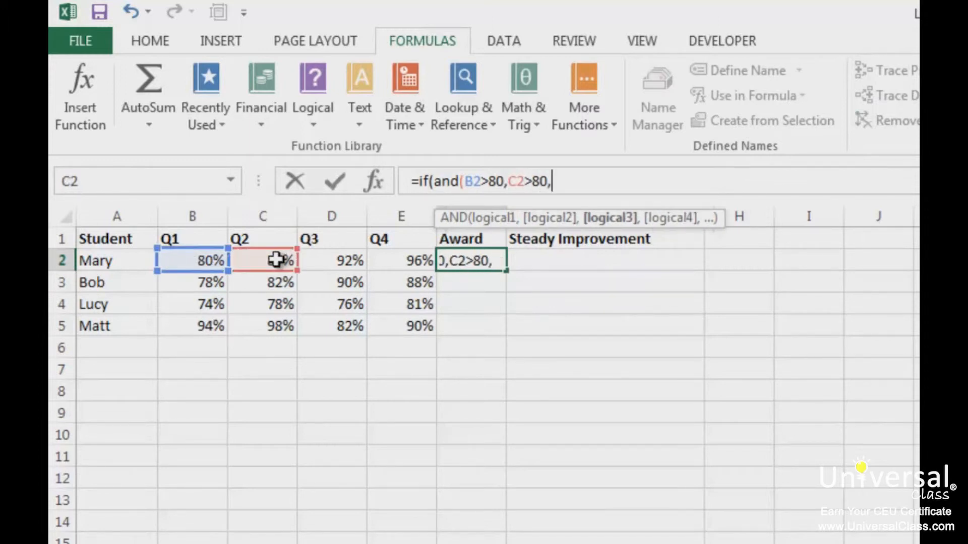
pyautogui.click(305, 260)
pyautogui.write('>80,')
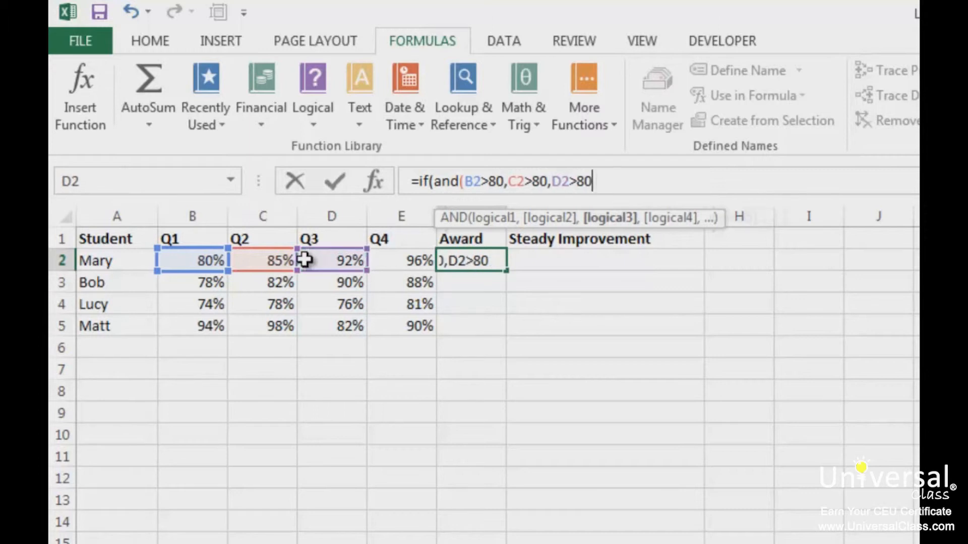
pyautogui.click(388, 262)
pyautogui.write('>80')
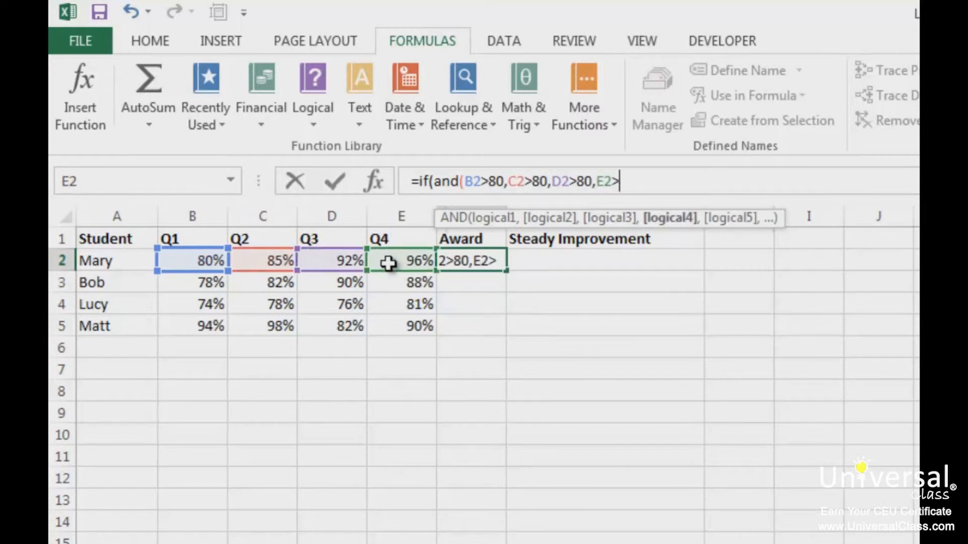
# Step: Complete the F2 formula with "Yes" as the value if true and "No" as the value if false
pyautogui.write(').')
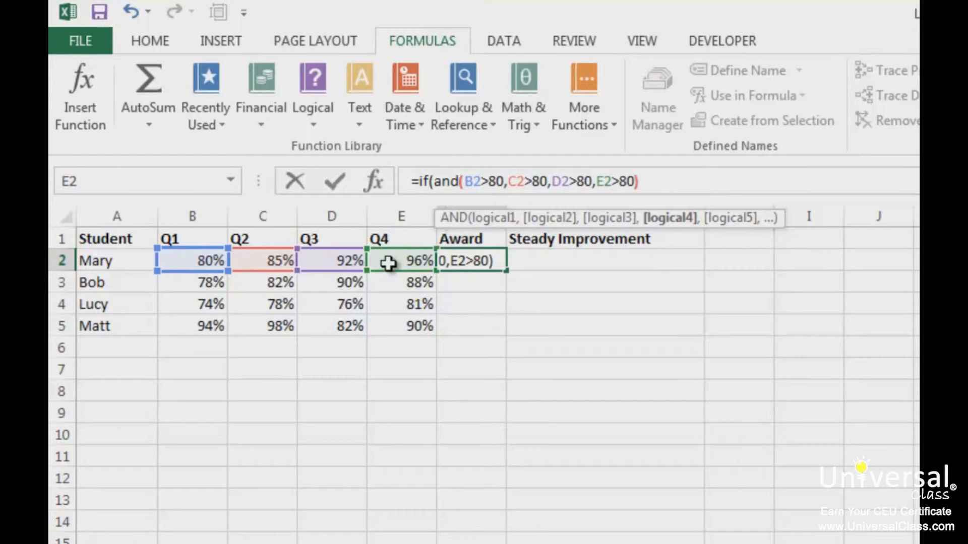
pyautogui.press('Return')
pyautogui.press('Return')
pyautogui.press('BackSpace')
pyautogui.write(',"')
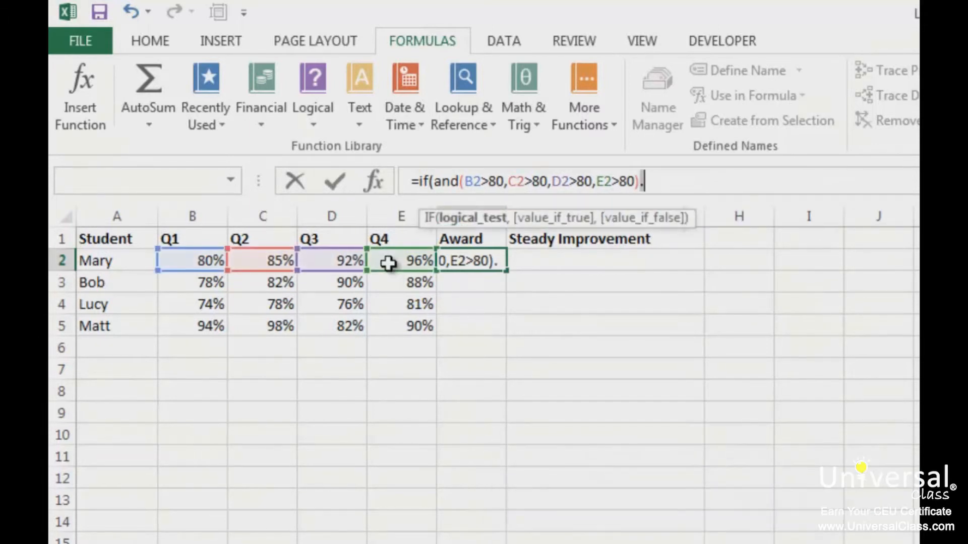
pyautogui.write('Yes')
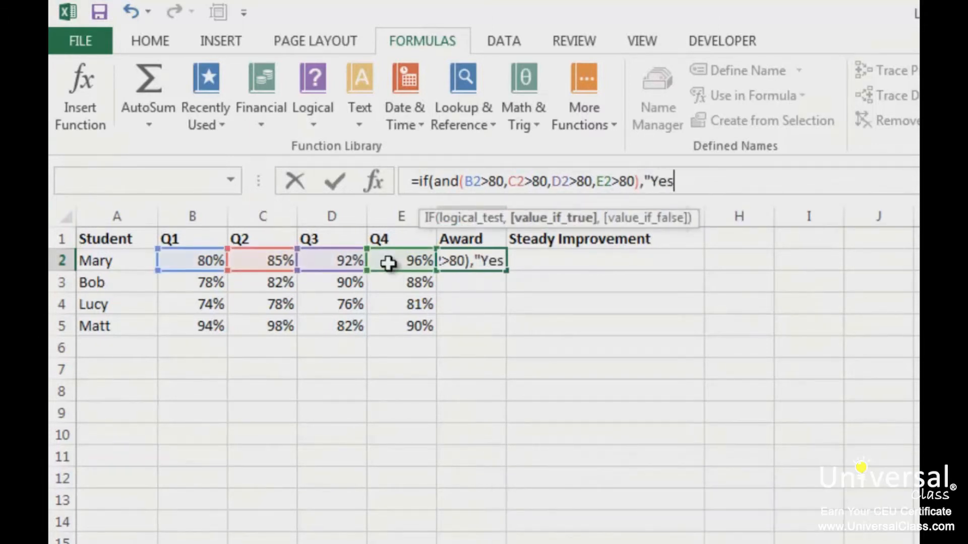
pyautogui.write('","No")')
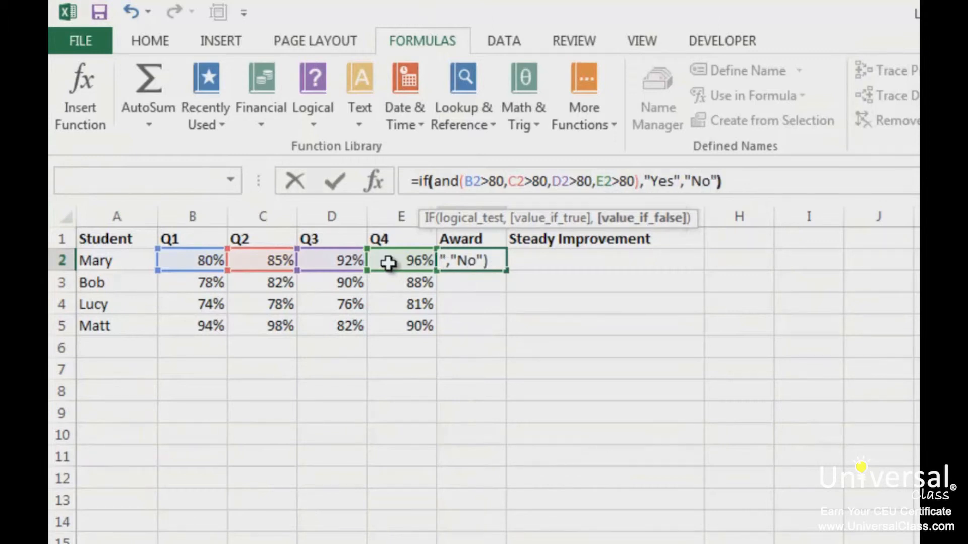
pyautogui.press('Return')
pyautogui.press('Up')
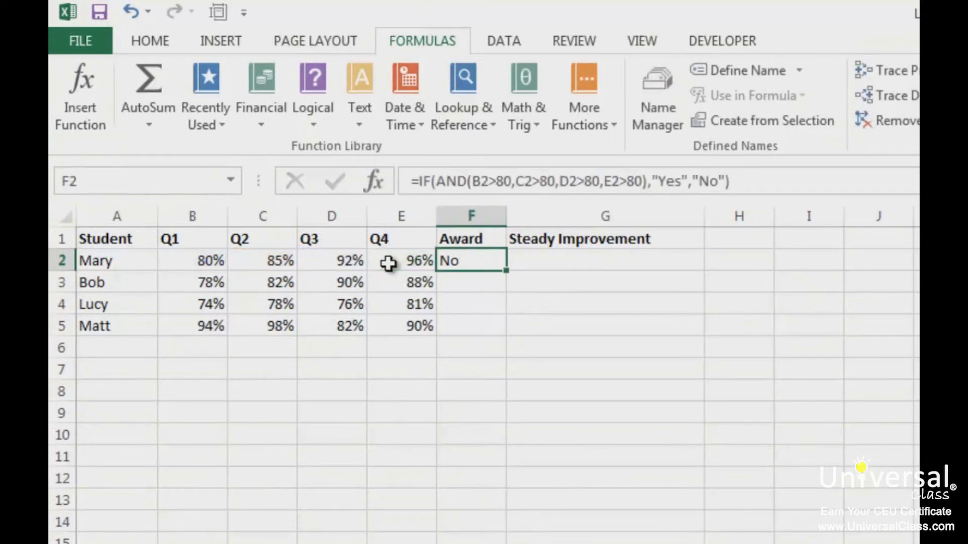
# Step: Change all four thresholds in the F2 formula's AND test to the decimal .80
pyautogui.click(419, 181)
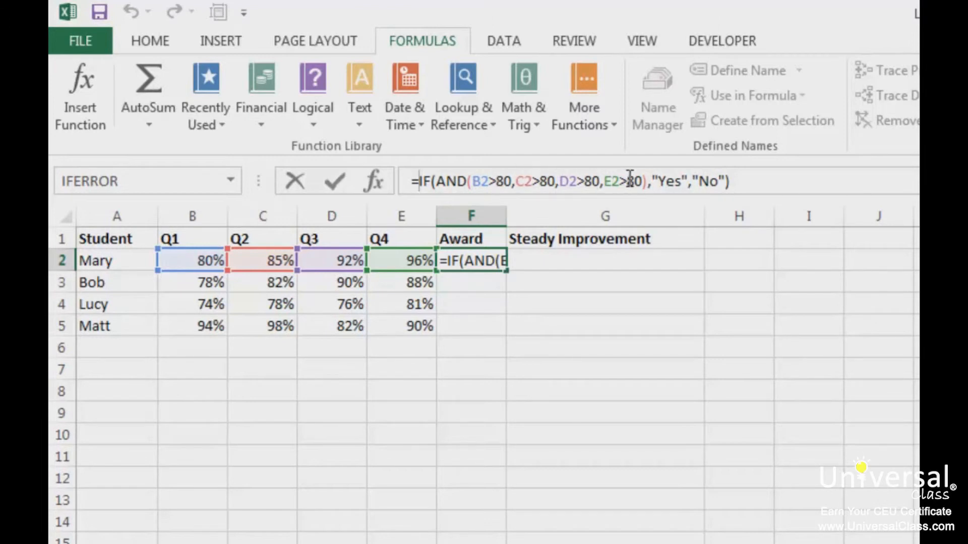
pyautogui.click(515, 182)
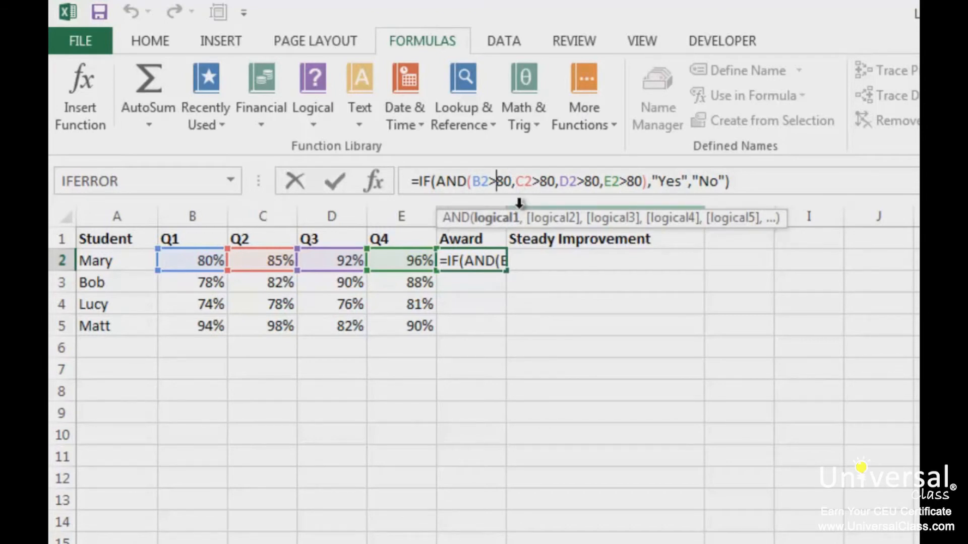
pyautogui.write('.')
pyautogui.click(543, 182)
pyautogui.write('.')
pyautogui.click(591, 181)
pyautogui.write('.')
pyautogui.click(641, 182)
pyautogui.write('.')
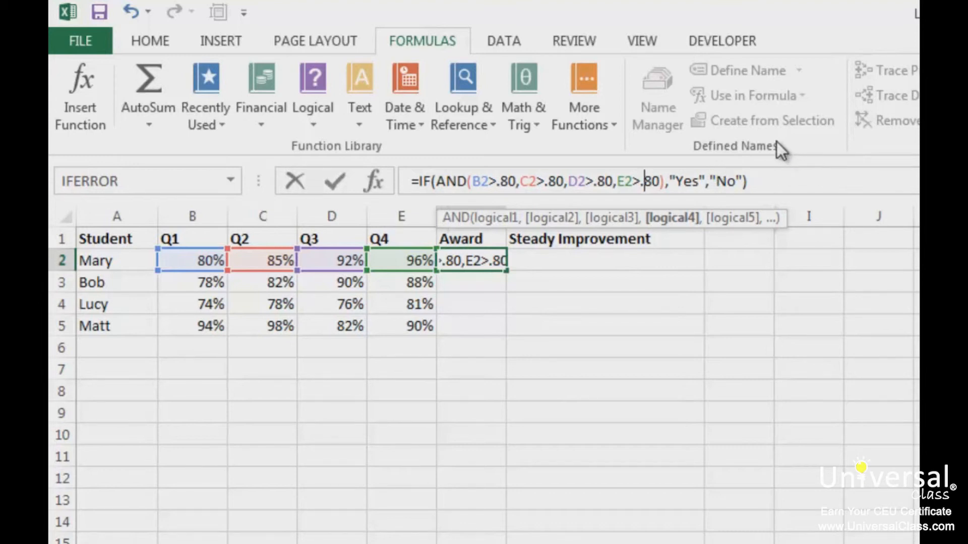
pyautogui.press('Return')
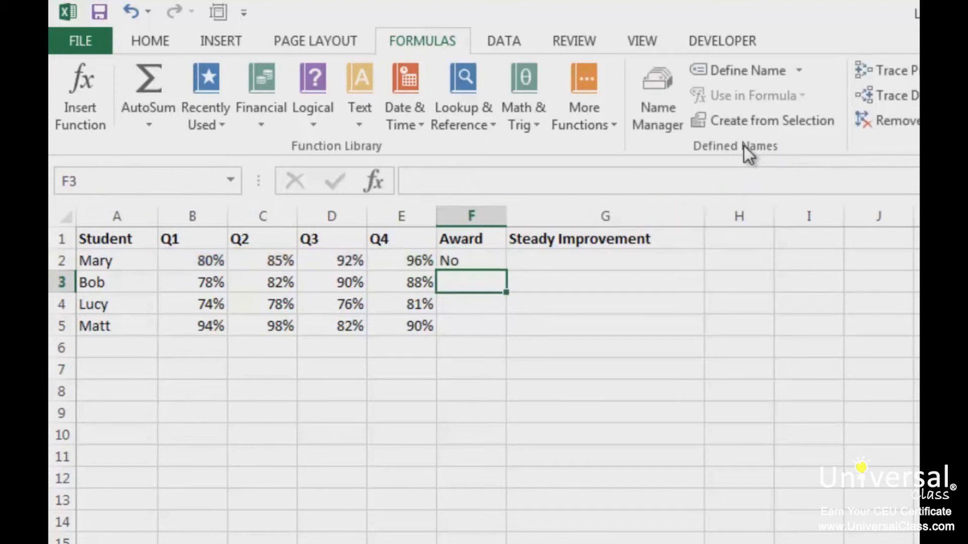
# Step: Fill the IF/AND award formula from F2 down through F5
pyautogui.click(468, 260)
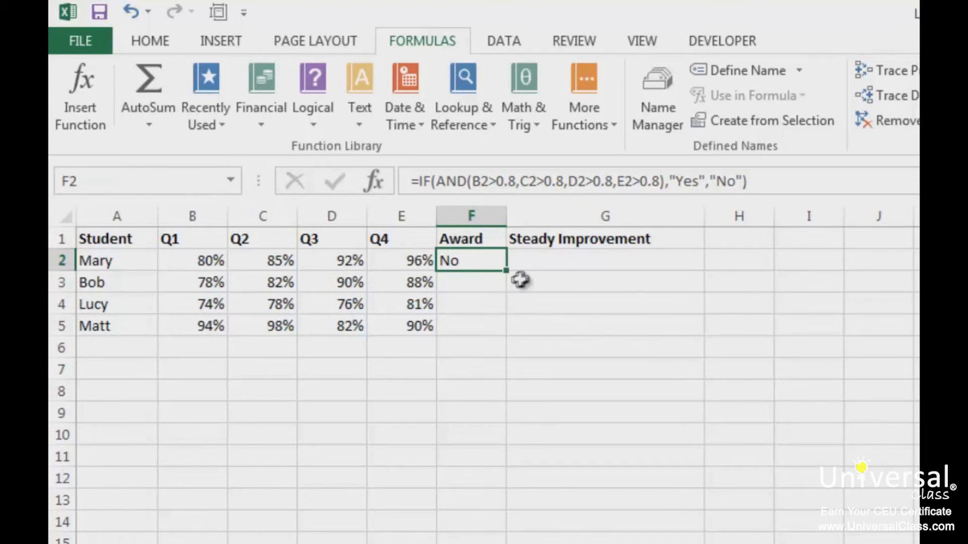
pyautogui.moveTo(508, 272); pyautogui.dragTo(510, 336)
pyautogui.click(490, 383)
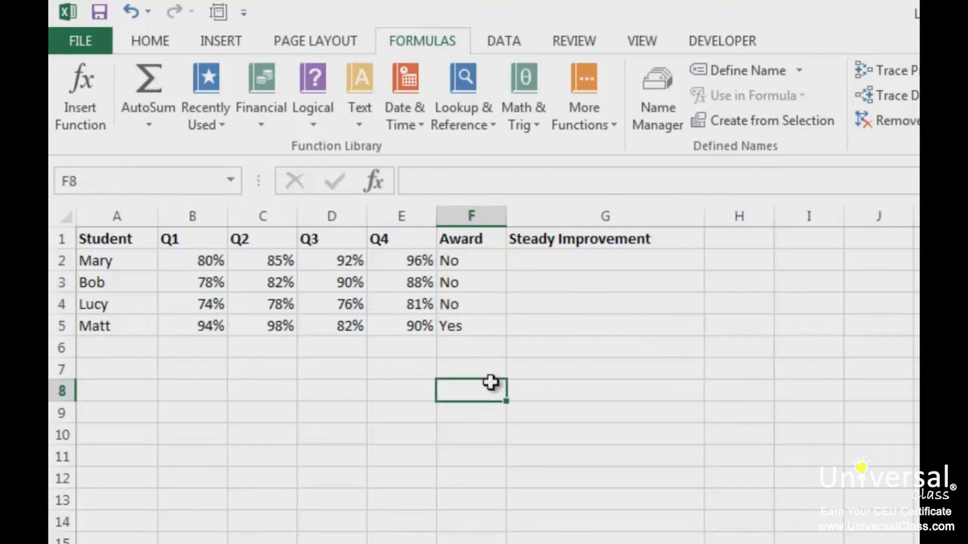
pyautogui.click(562, 268)
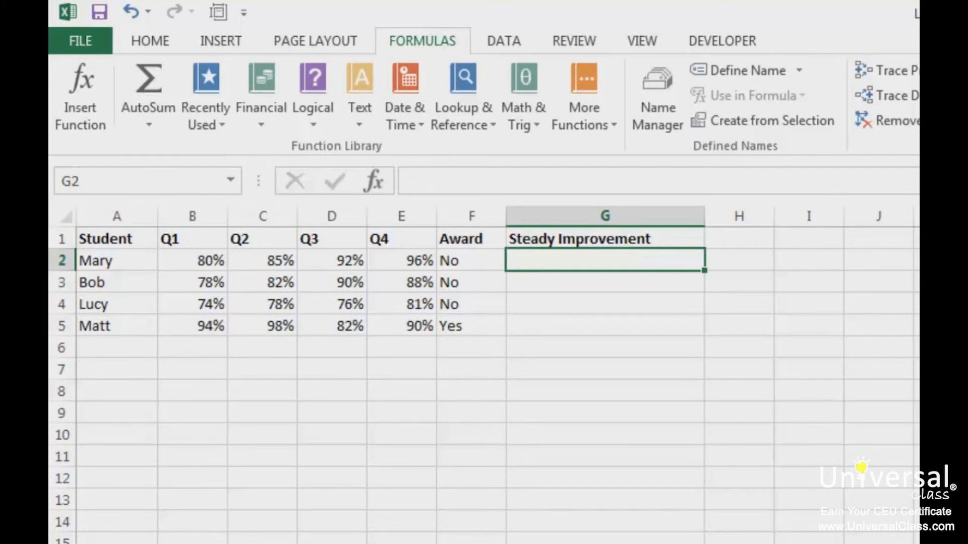
# Step: Replace AND with OR in the F2 formula and raise its score thresholds to 0.9
pyautogui.click(462, 259)
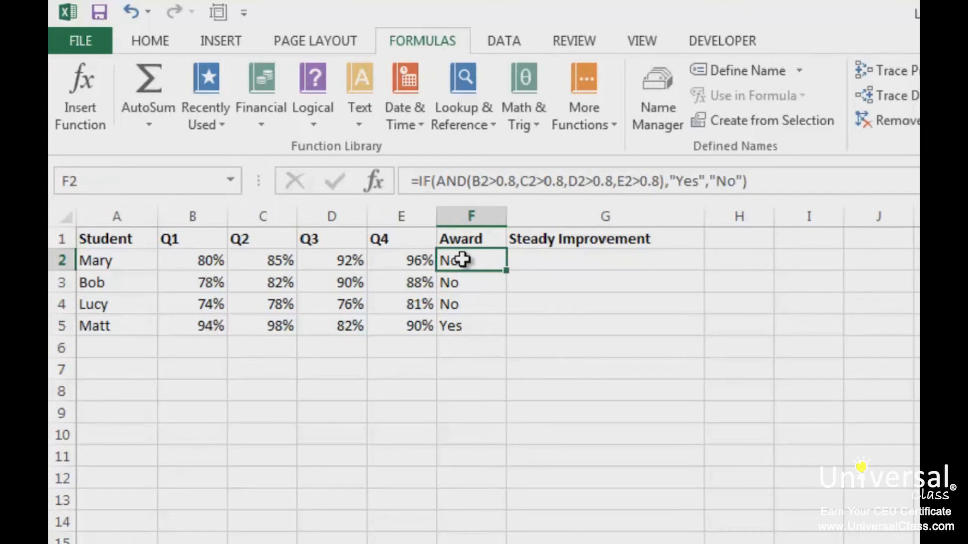
pyautogui.doubleClick(450, 181)
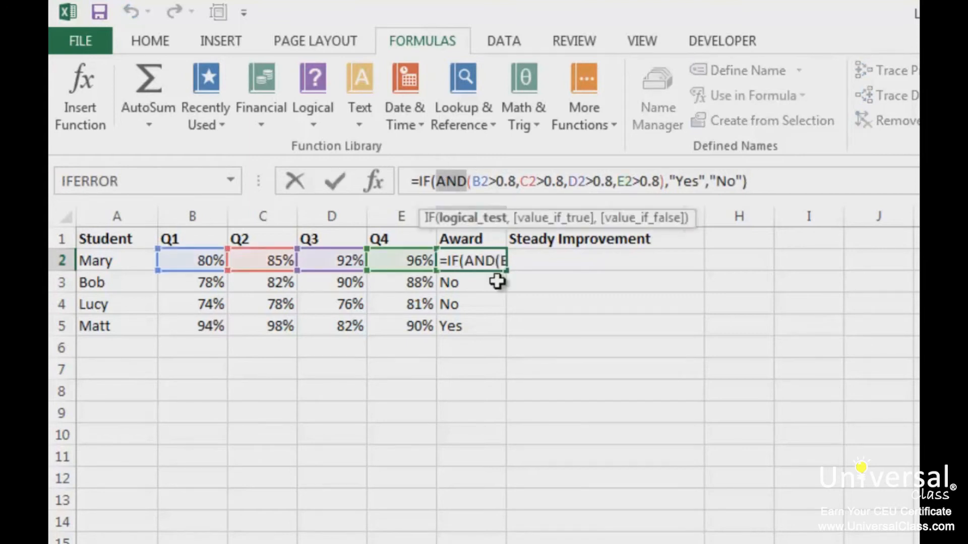
pyautogui.write('or')
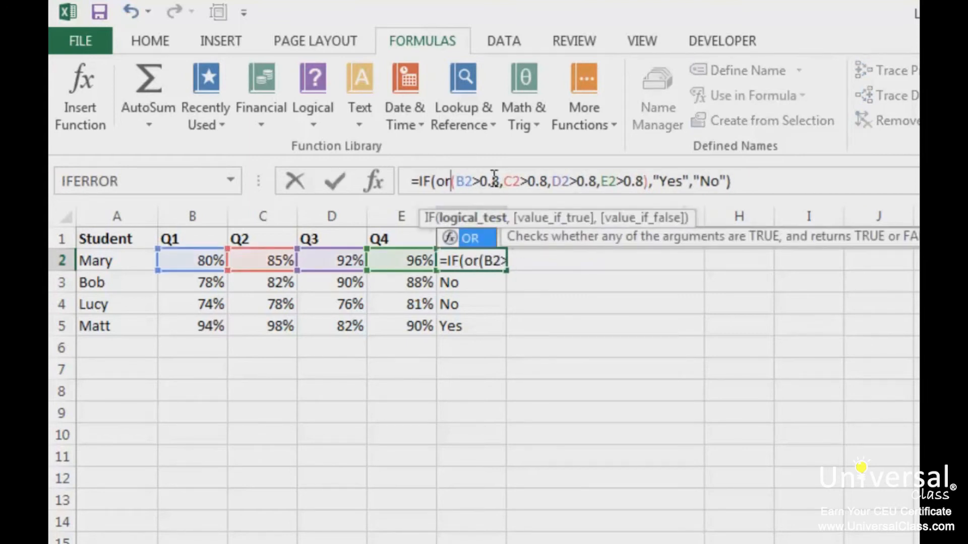
pyautogui.click(494, 179)
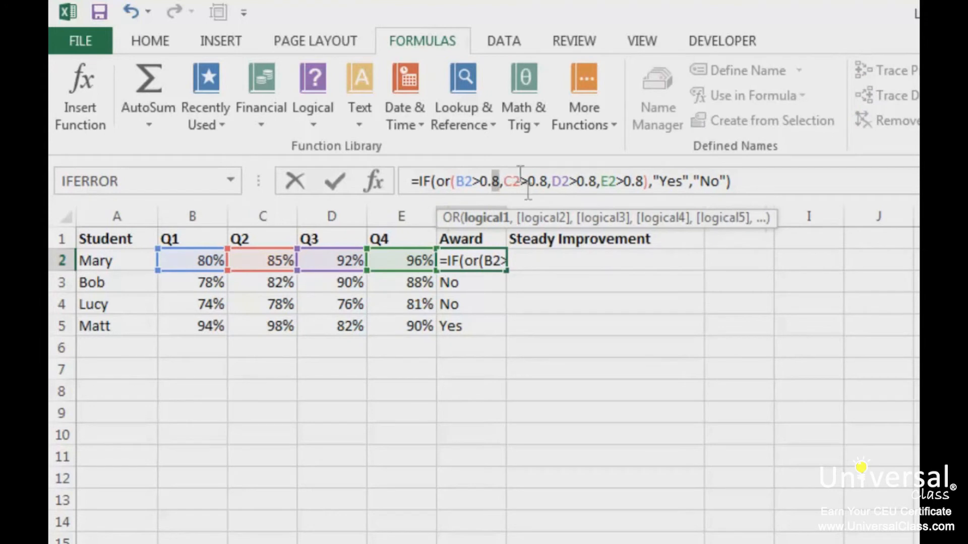
pyautogui.write('9')
pyautogui.write('9')
pyautogui.moveTo(540, 181); pyautogui.dragTo(648, 181)
pyautogui.write('9')
pyautogui.write('9')
pyautogui.press('Return')
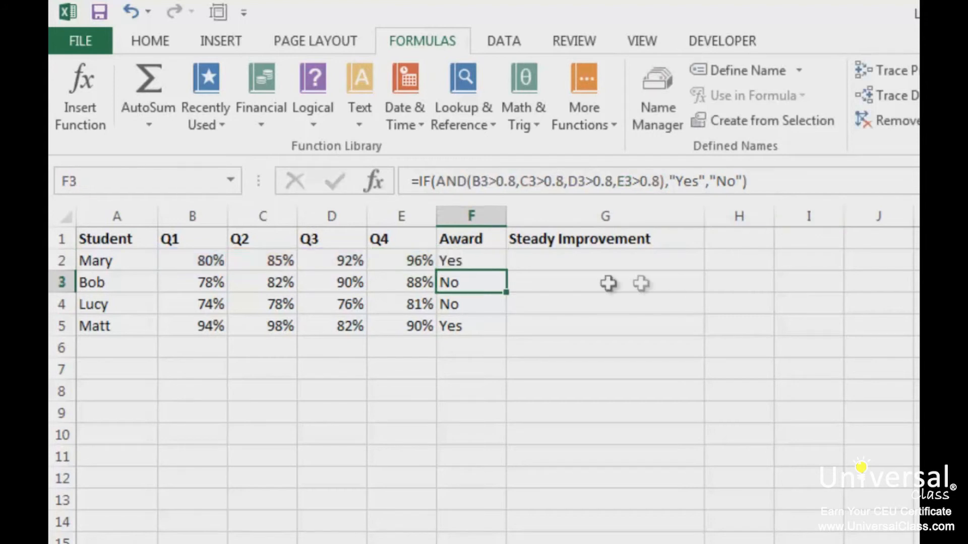
# Step: Fill the IF/OR award formula from F2 down through F5
pyautogui.click(493, 262)
pyautogui.moveTo(505, 271); pyautogui.dragTo(506, 334)
pyautogui.click(490, 392)
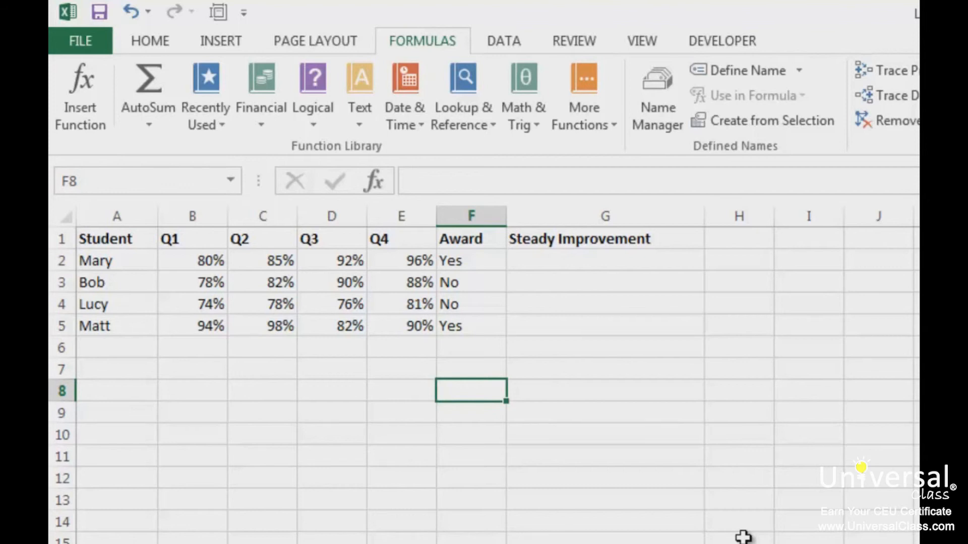
# Step: Replace the F2 award formula with a new IF/OR formula whose first test is AVERAGE(B2:E2)>0.90
pyautogui.click(450, 254)
pyautogui.press('Delete')
pyautogui.write('=')
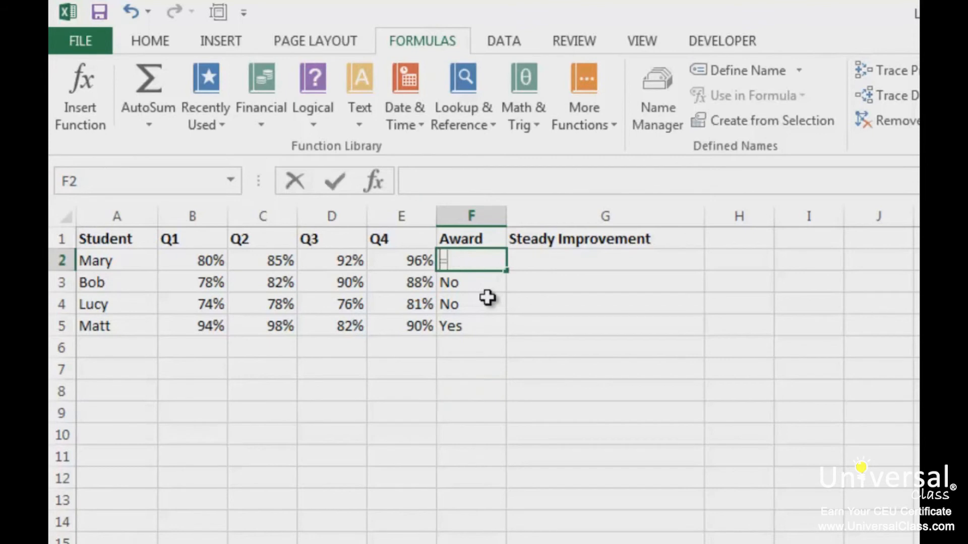
pyautogui.write('if(or(')
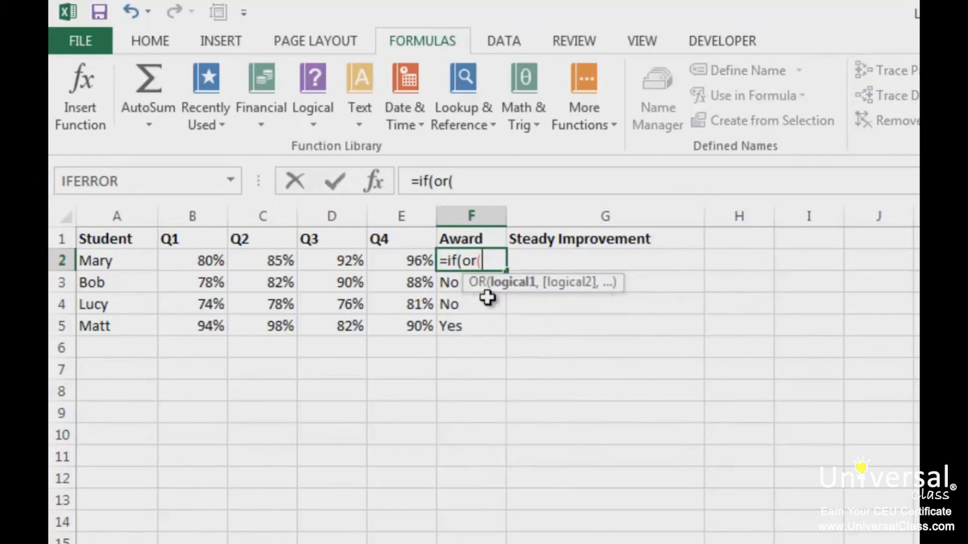
pyautogui.write('average(')
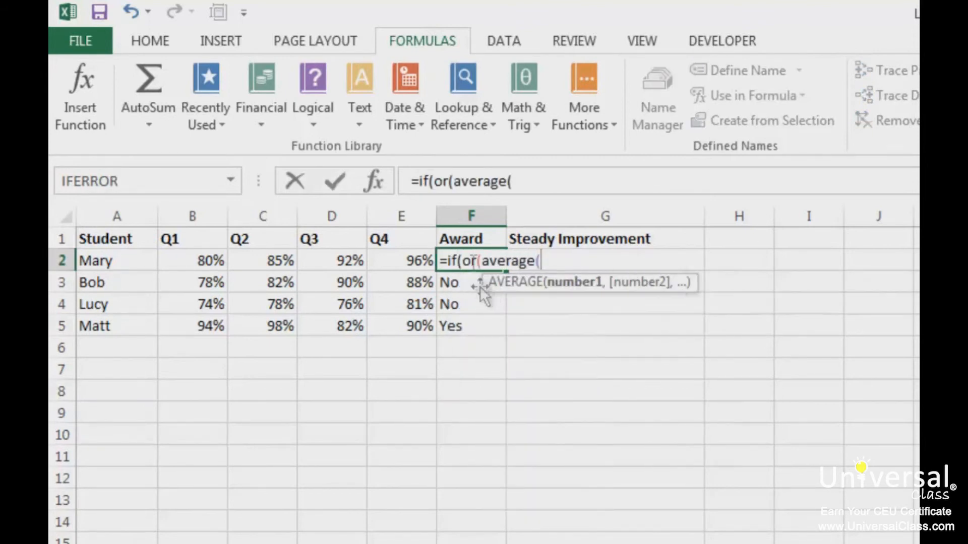
pyautogui.moveTo(417, 260); pyautogui.dragTo(210, 261)
pyautogui.write(')>0.90')
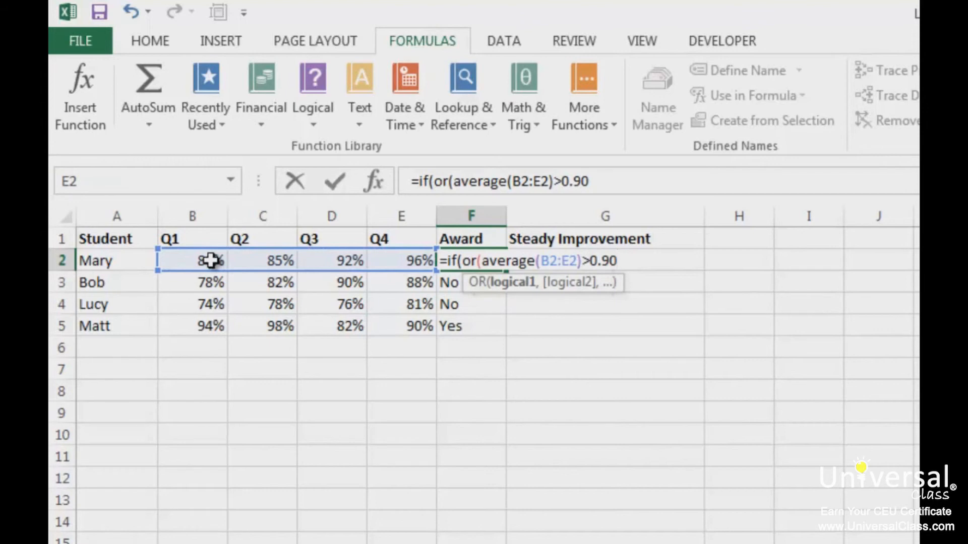
# Step: Add OR tests for B2, C2, D2 and E2 each being greater than 0.95, with "Yes" as the true result
pyautogui.write(',')
pyautogui.click(205, 260)
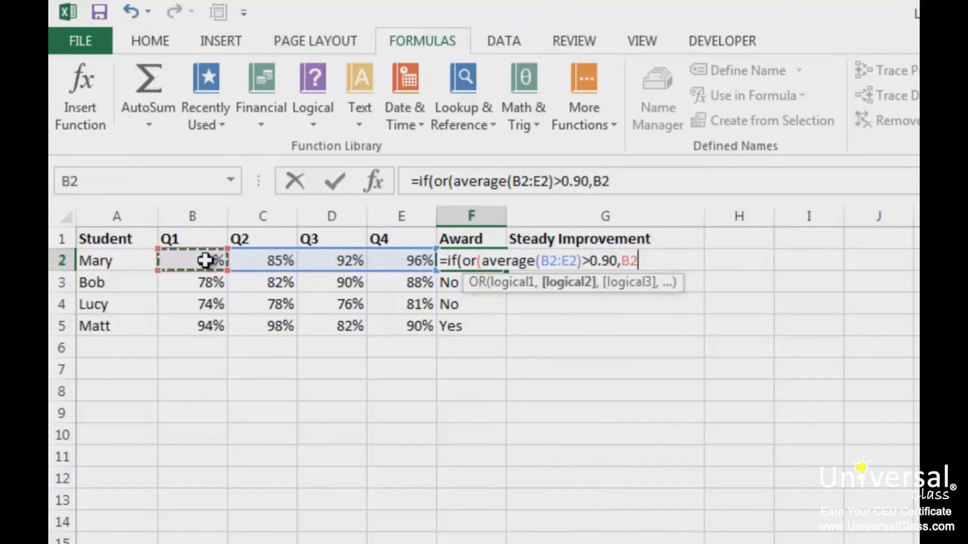
pyautogui.write('>0.95,')
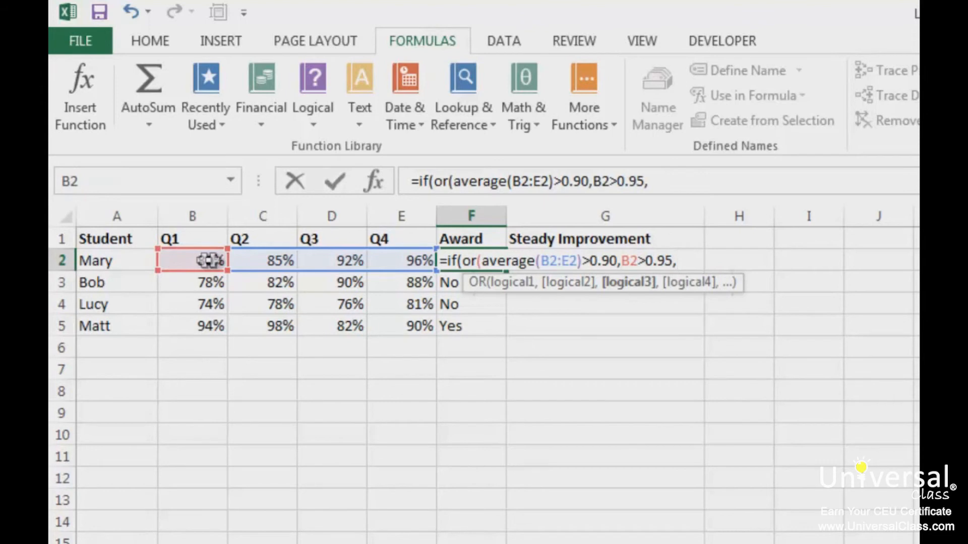
pyautogui.click(251, 258)
pyautogui.write('>0.95,')
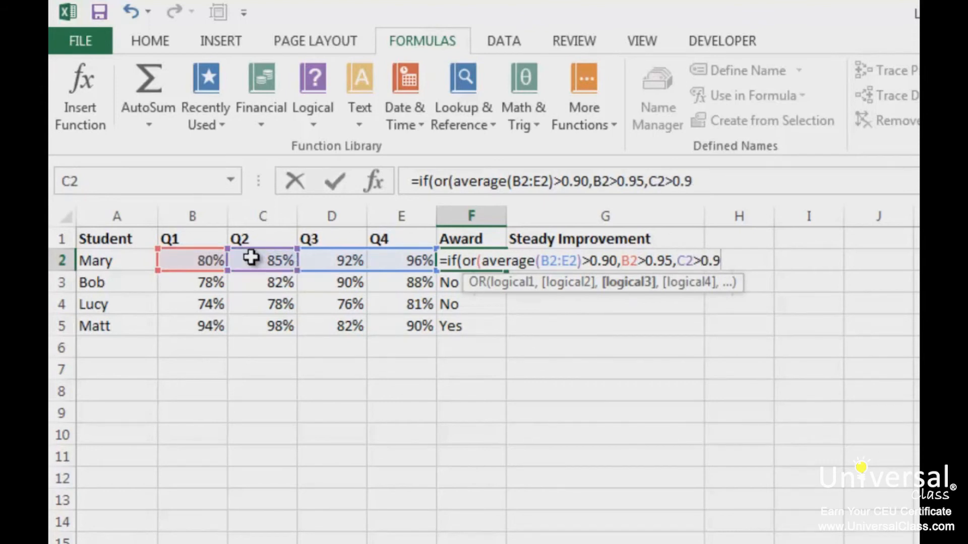
pyautogui.click(343, 262)
pyautogui.write('>0.95,')
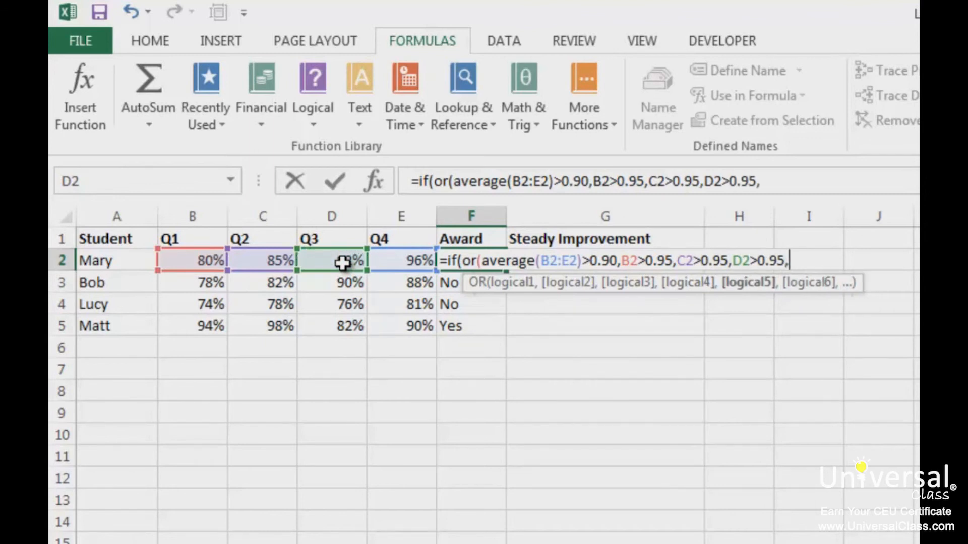
pyautogui.click(393, 257)
pyautogui.write('>0.')
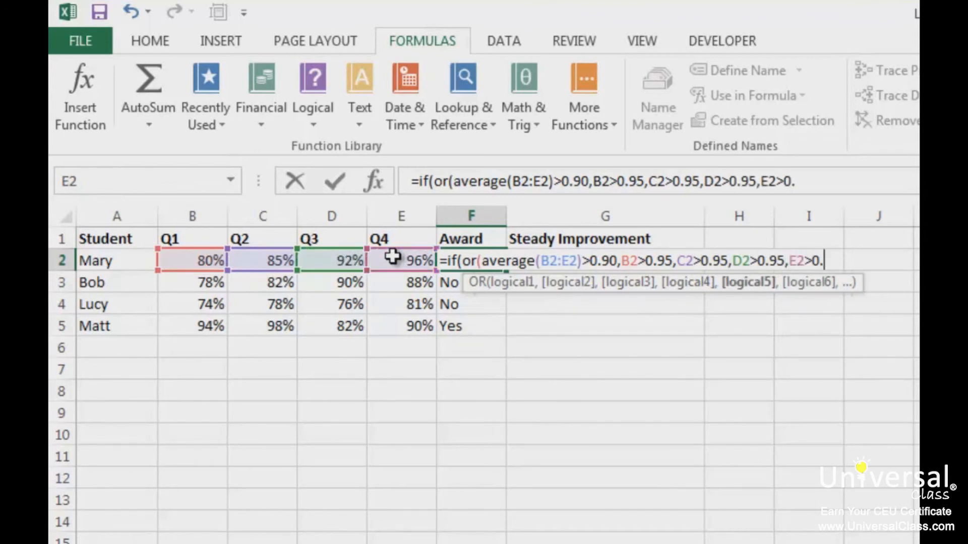
pyautogui.write('95),"Yes')
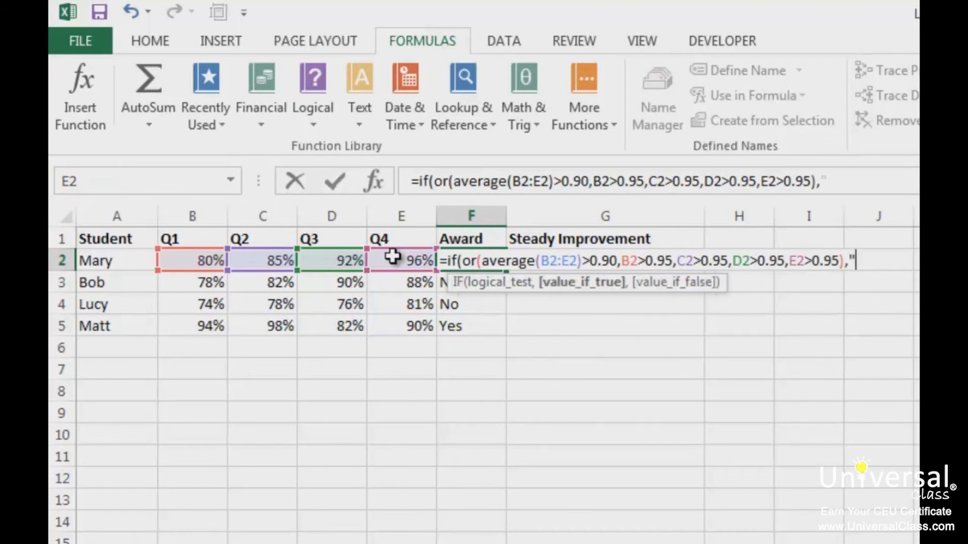
# Step: Finish the F2 formula with "No" as the false result, correct its closing quote and parentheses, and enter it
pyautogui.write('","N')
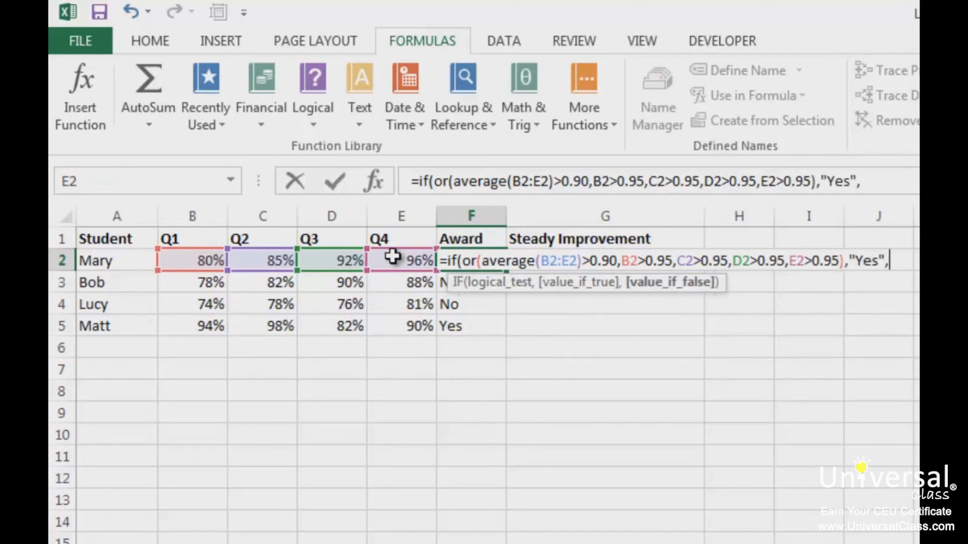
pyautogui.write('o"))')
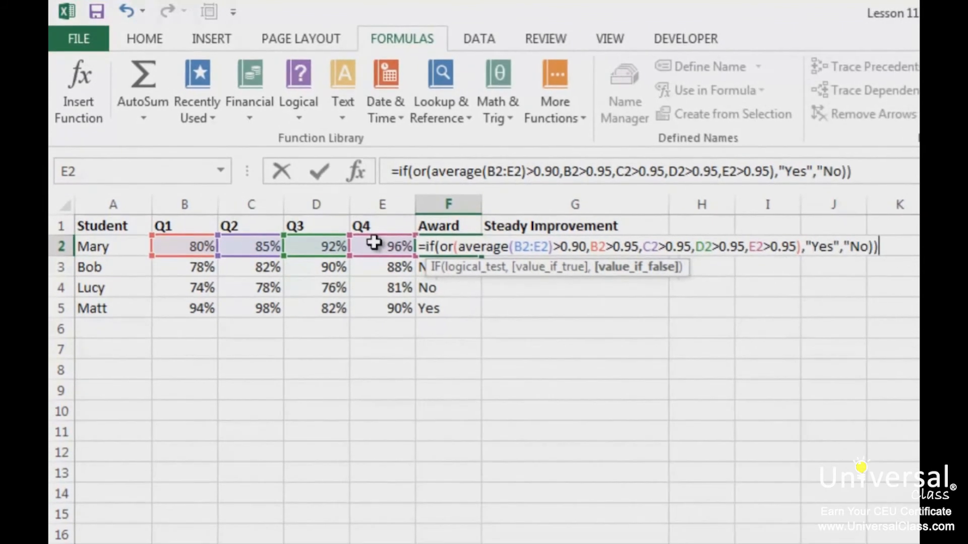
pyautogui.press('Return')
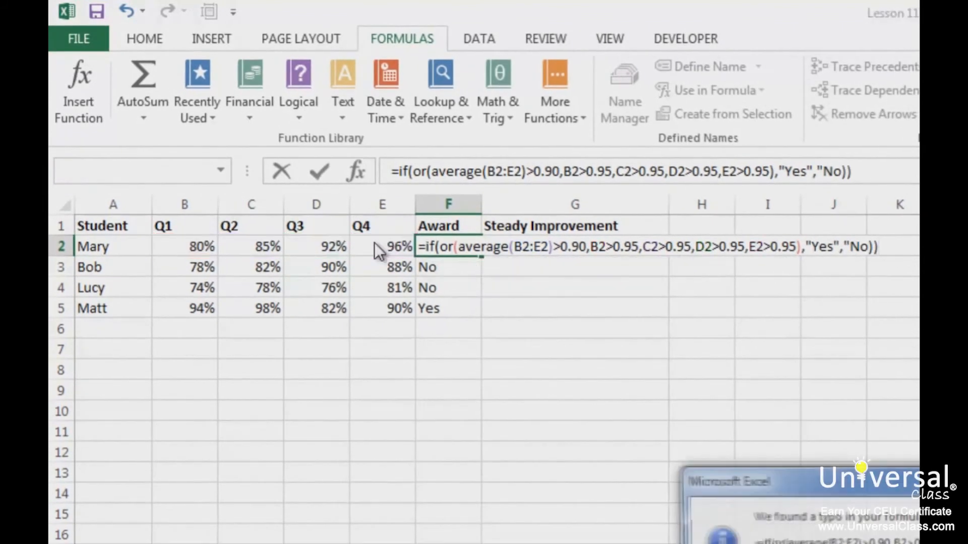
pyautogui.press('Return')
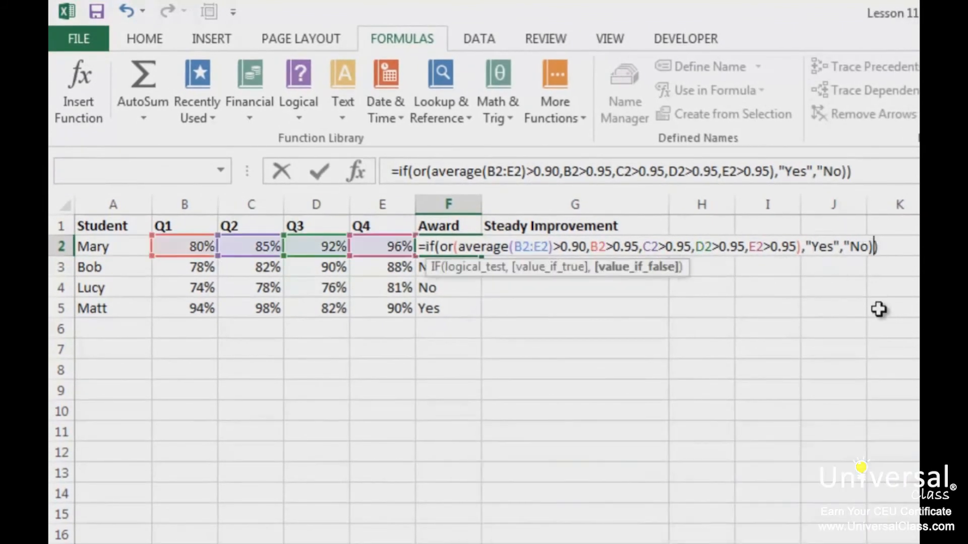
pyautogui.press('End')
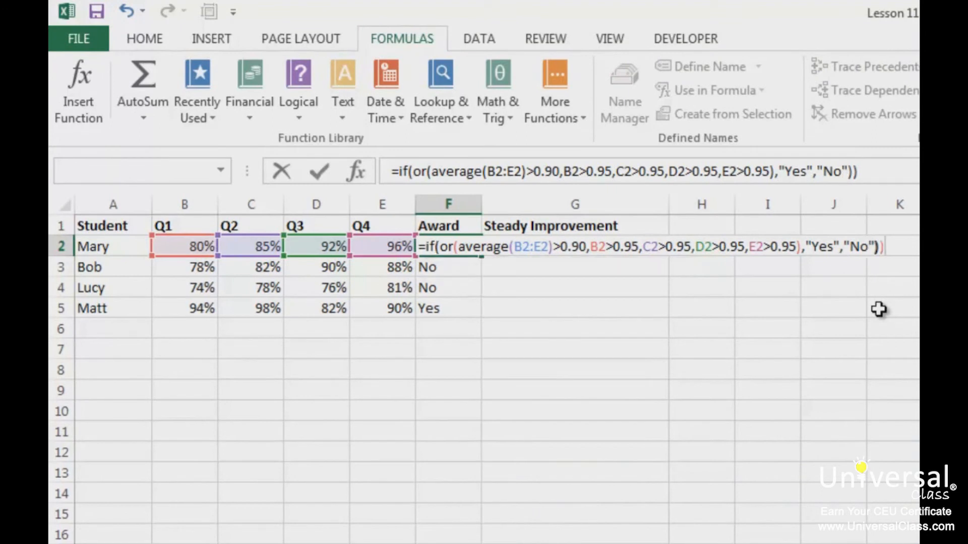
pyautogui.press('BackSpace')
pyautogui.press('Return')
pyautogui.press('Up')
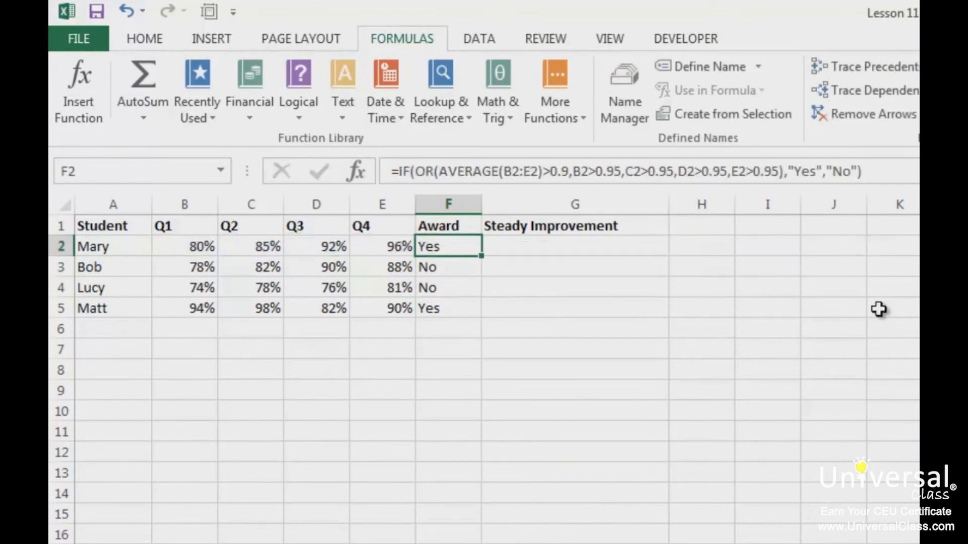
# Step: Fill the average-based IF/OR award formula from F2 down through F5 and review the formula in F2
pyautogui.moveTo(482, 256); pyautogui.dragTo(476, 313)
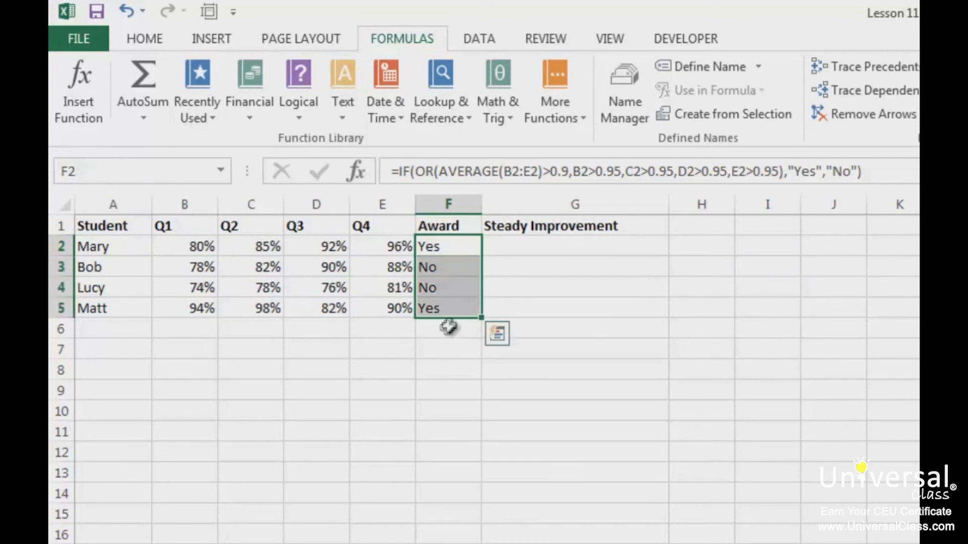
pyautogui.click(449, 330)
pyautogui.click(447, 246)
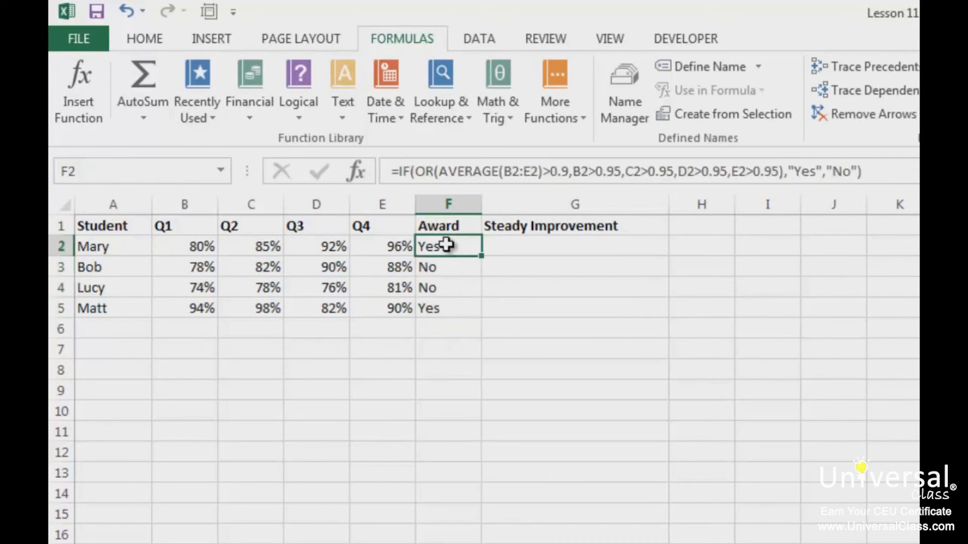
pyautogui.press('F2')
pyautogui.press('Escape')
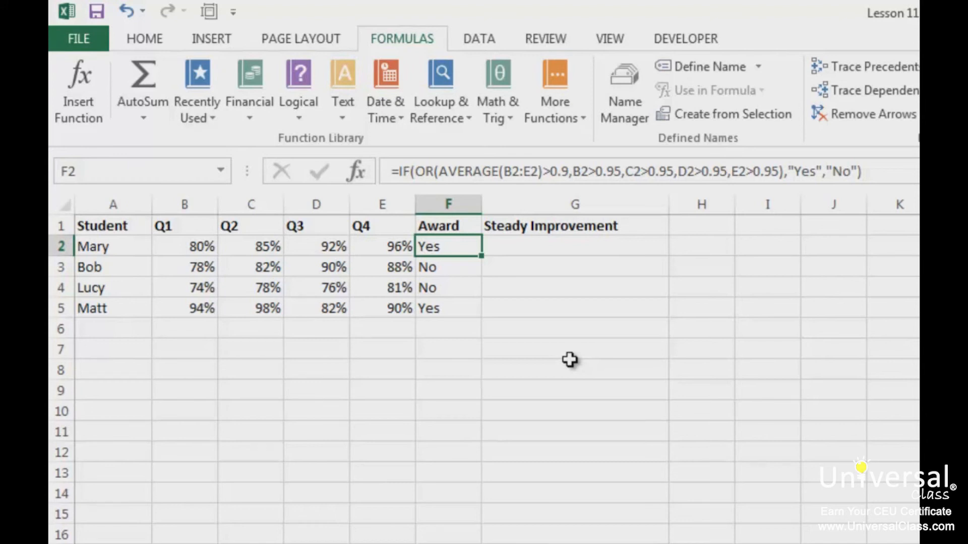
# Step: Begin an IF formula with an AND test in G2, using NOT(C2>B2) as the first condition
pyautogui.click(501, 246)
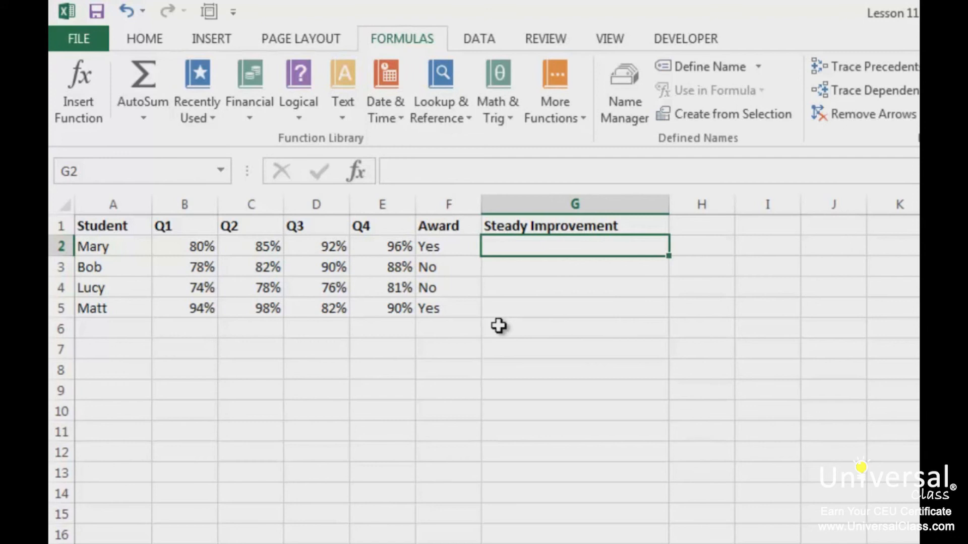
pyautogui.click(429, 169)
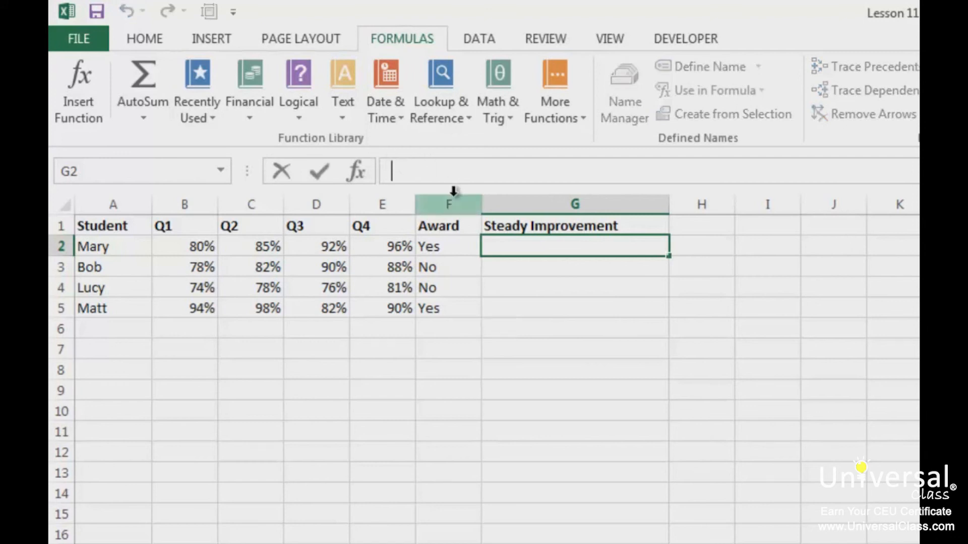
pyautogui.write('=if(and')
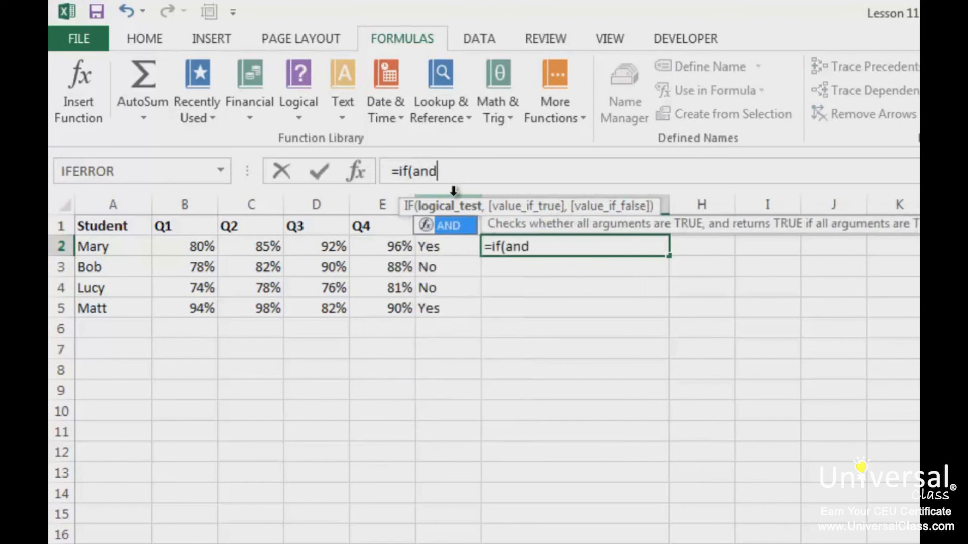
pyautogui.write('(')
pyautogui.write('n')
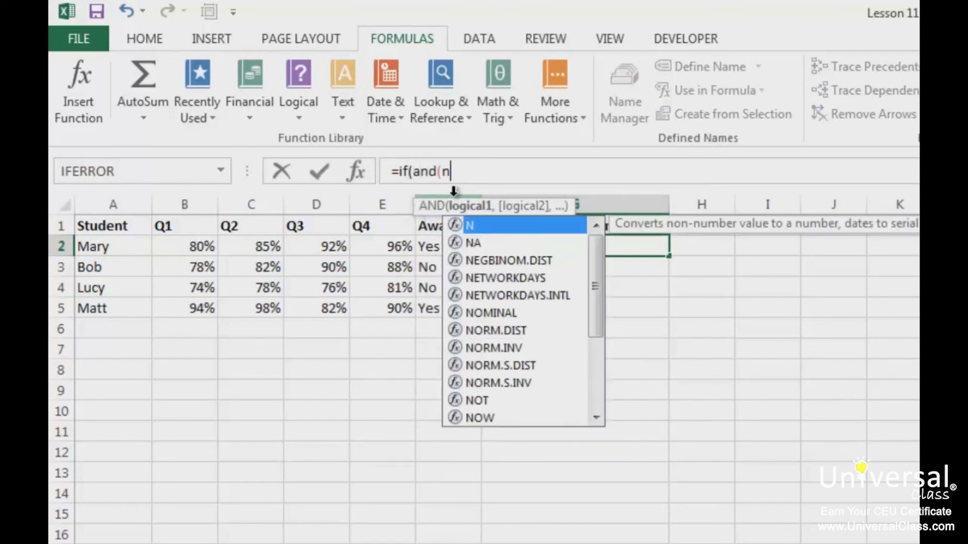
pyautogui.write('ot(')
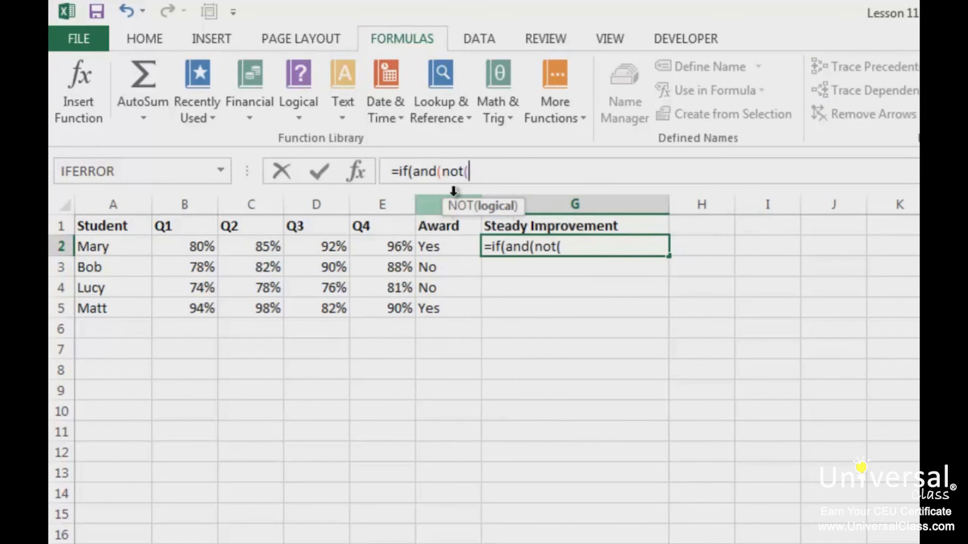
pyautogui.click(259, 247)
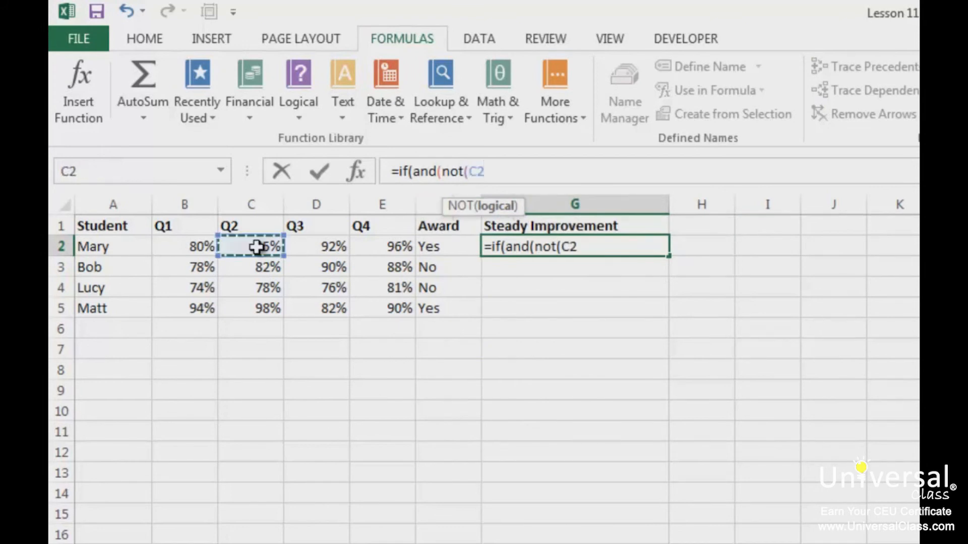
pyautogui.write('>')
pyautogui.click(174, 248)
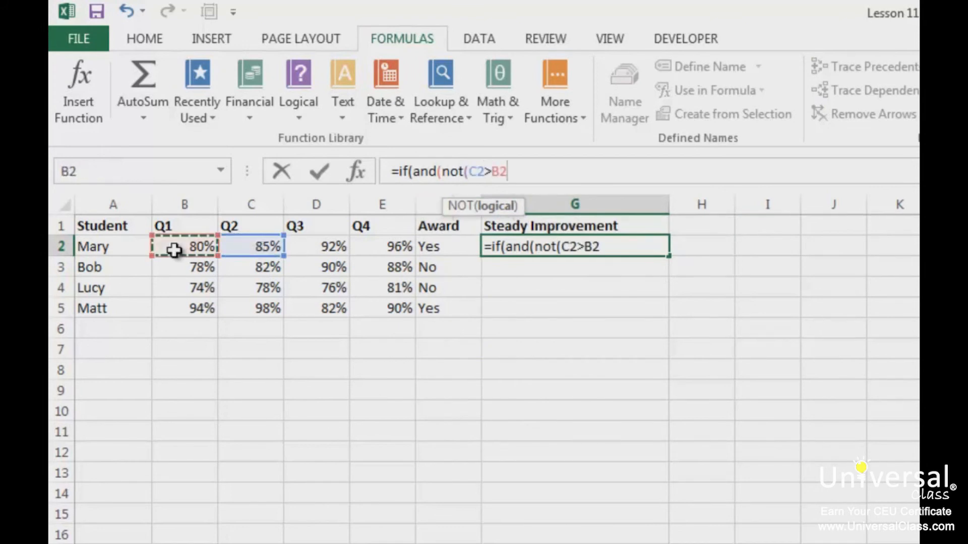
pyautogui.write('),')
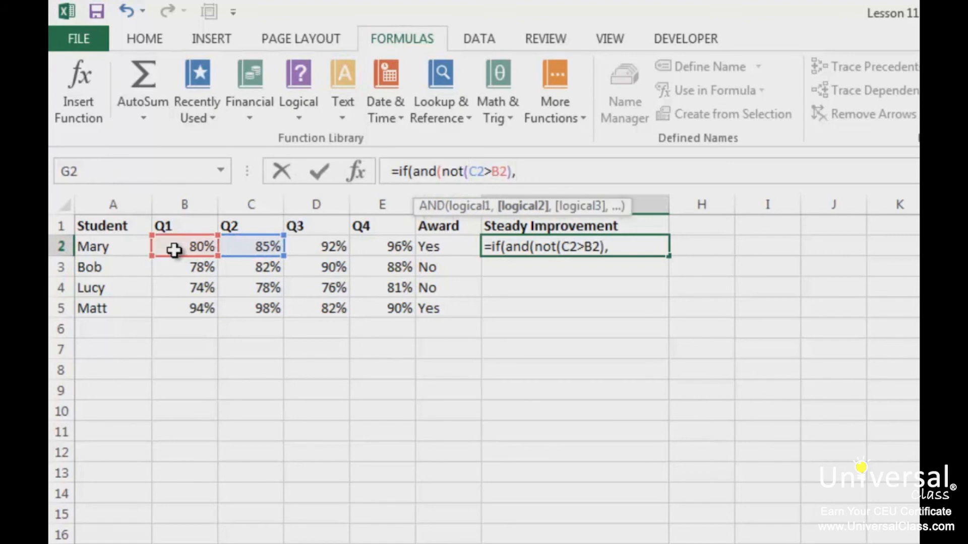
# Step: Add a second NOT condition, D2>C2, to the AND test in G2
pyautogui.write('not(')
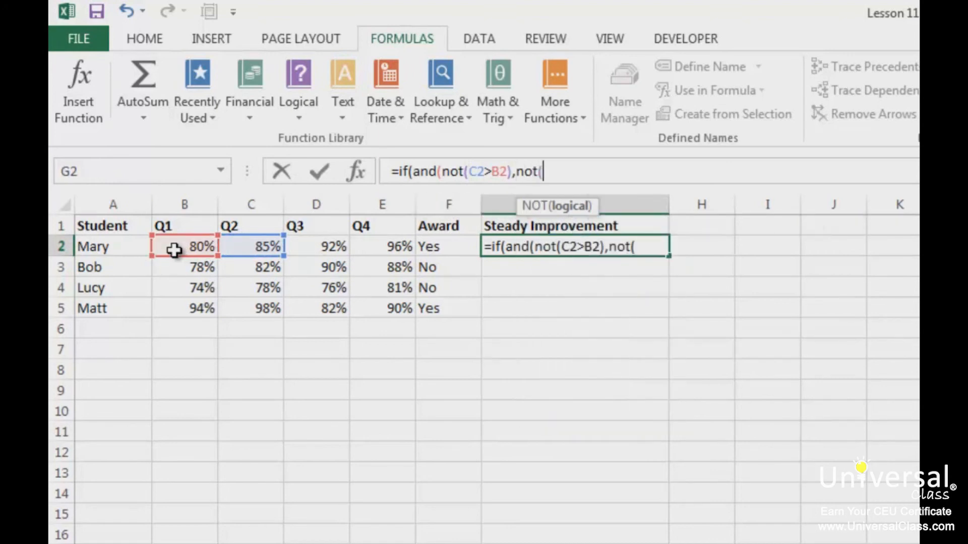
pyautogui.click(322, 247)
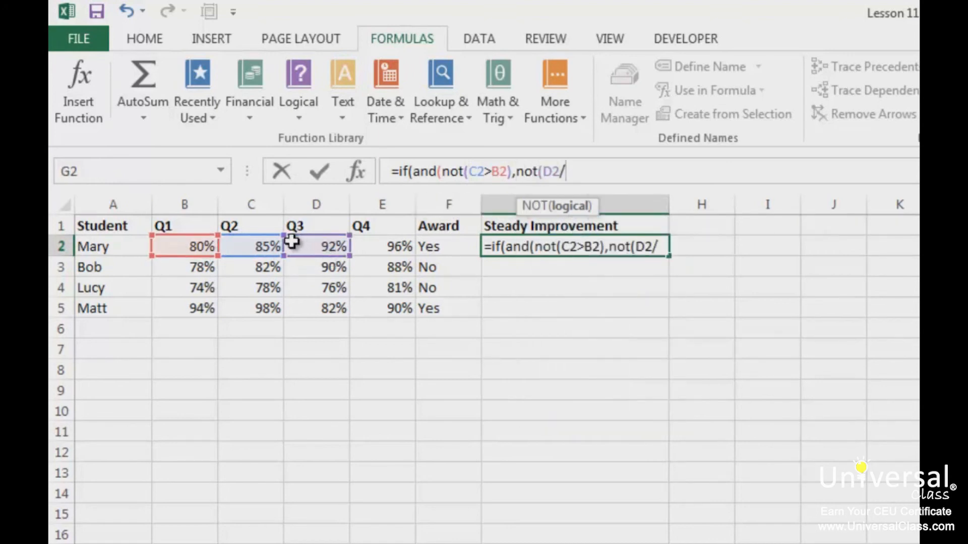
pyautogui.write('>')
pyautogui.click(250, 244)
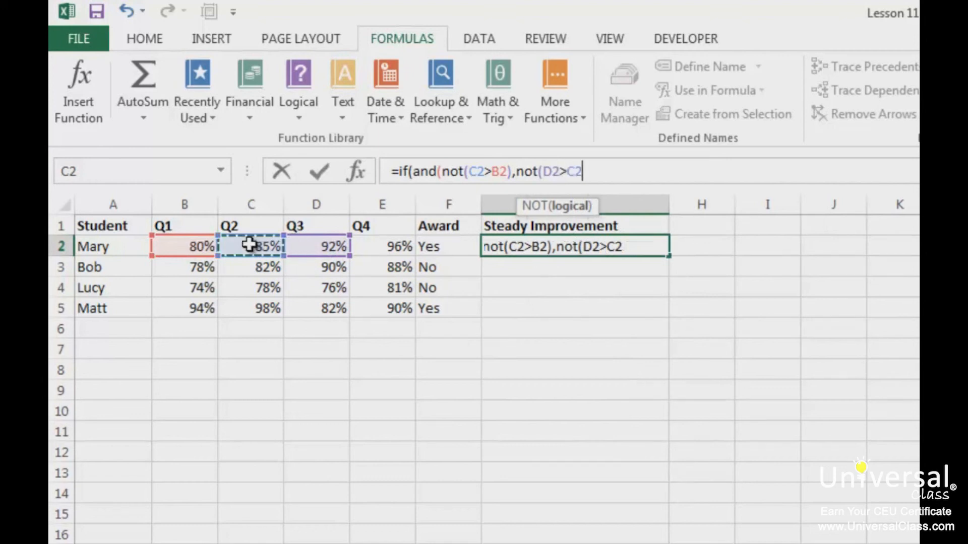
# Step: Add NOT(E2>D2) as the third condition of the AND test in G2
pyautogui.write('),nmot')
pyautogui.press('BackSpace')
pyautogui.press('BackSpace')
pyautogui.press('BackSpace')
pyautogui.write('ot(')
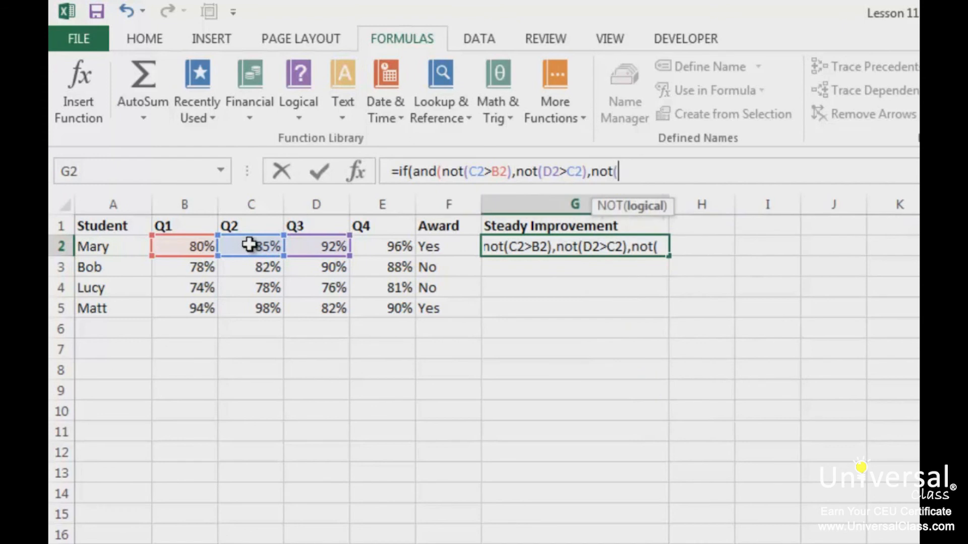
pyautogui.click(391, 248)
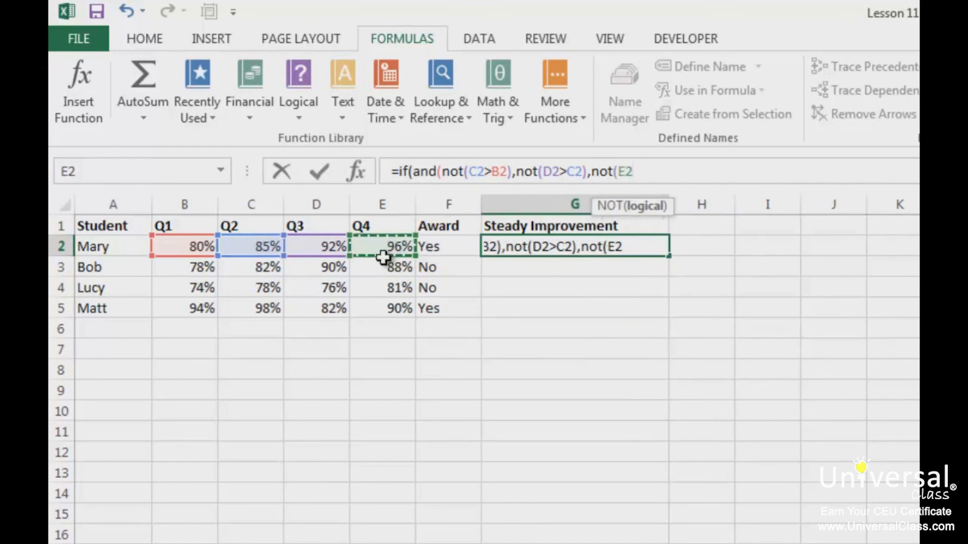
pyautogui.write('>')
pyautogui.click(324, 242)
pyautogui.write(')')
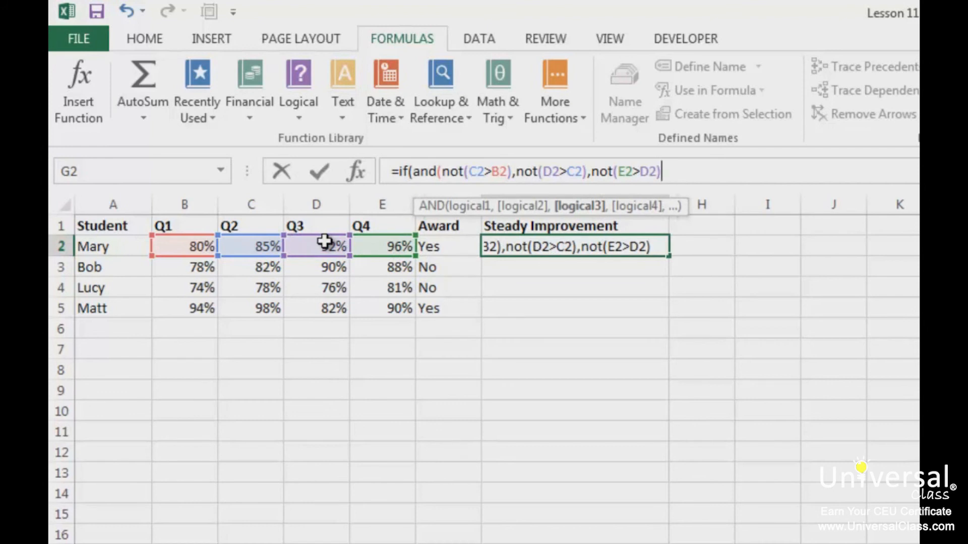
# Step: Complete the IF formula in G2 with "Yes" if true and "No" if false, and fill it down through G5
pyautogui.write(')')
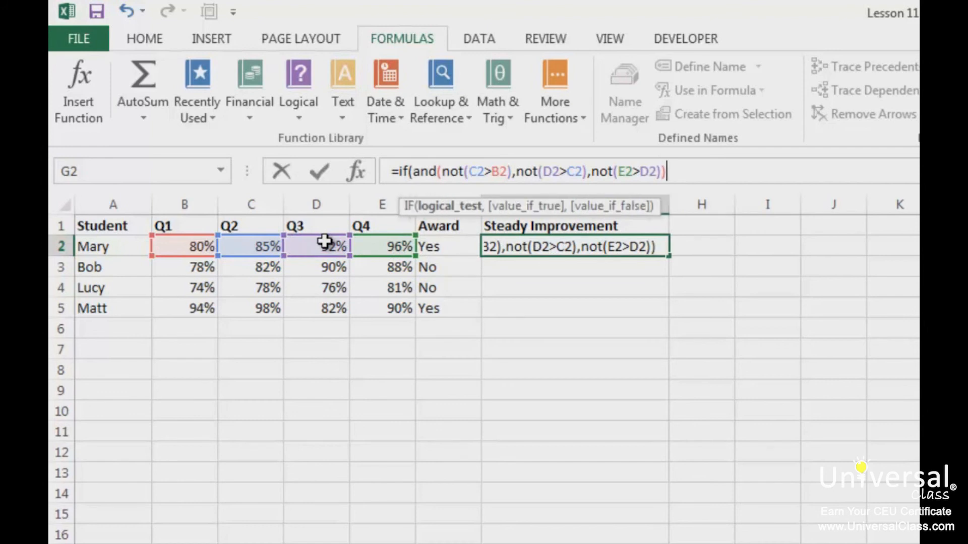
pyautogui.write(',"Yes","')
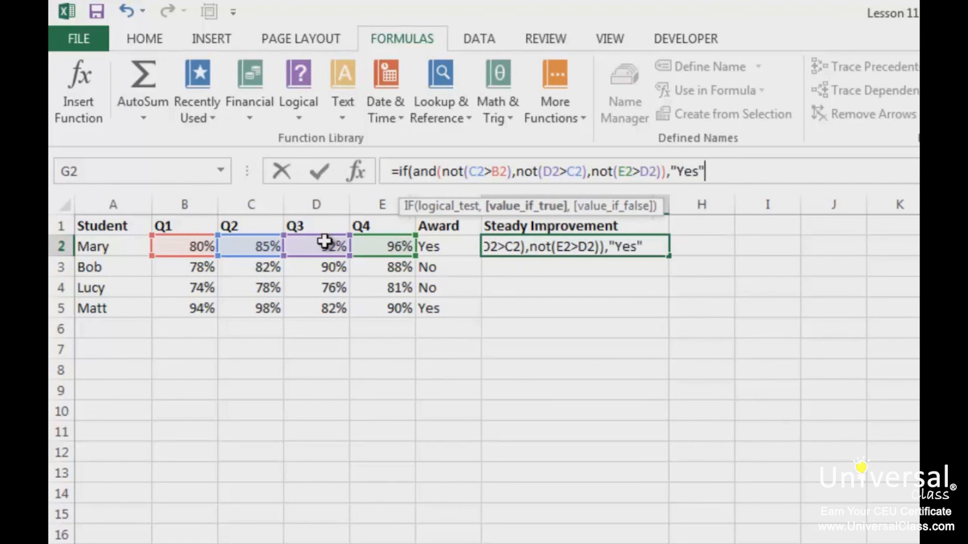
pyautogui.write('No")')
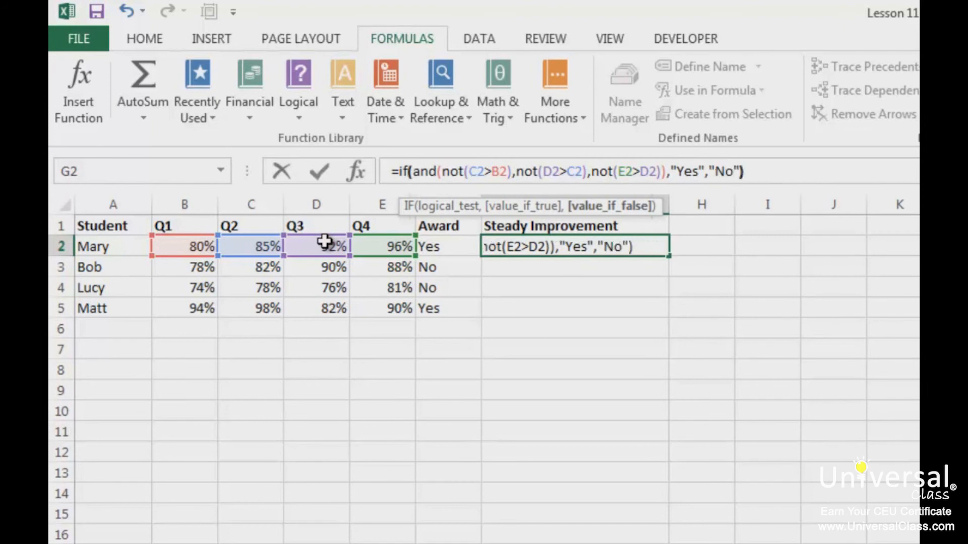
pyautogui.press('Return')
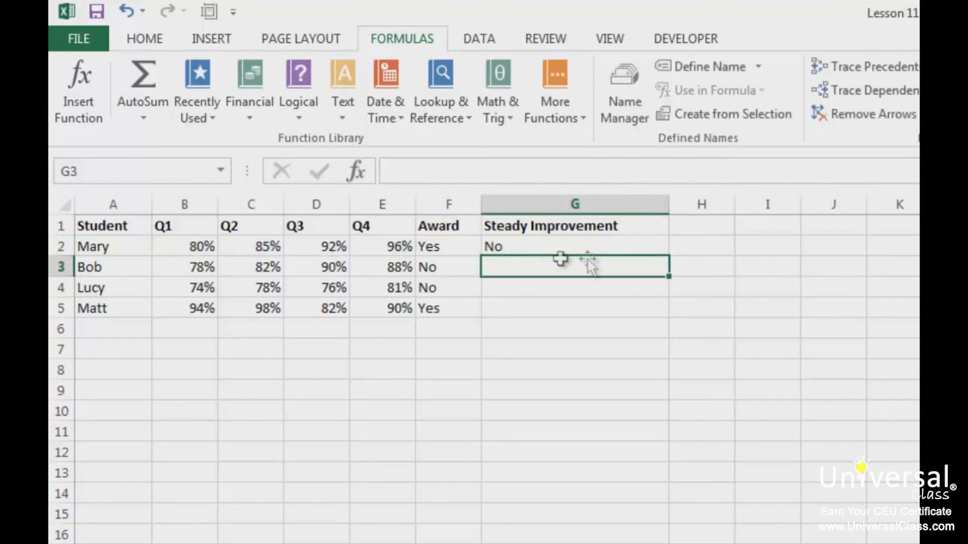
pyautogui.click(576, 241)
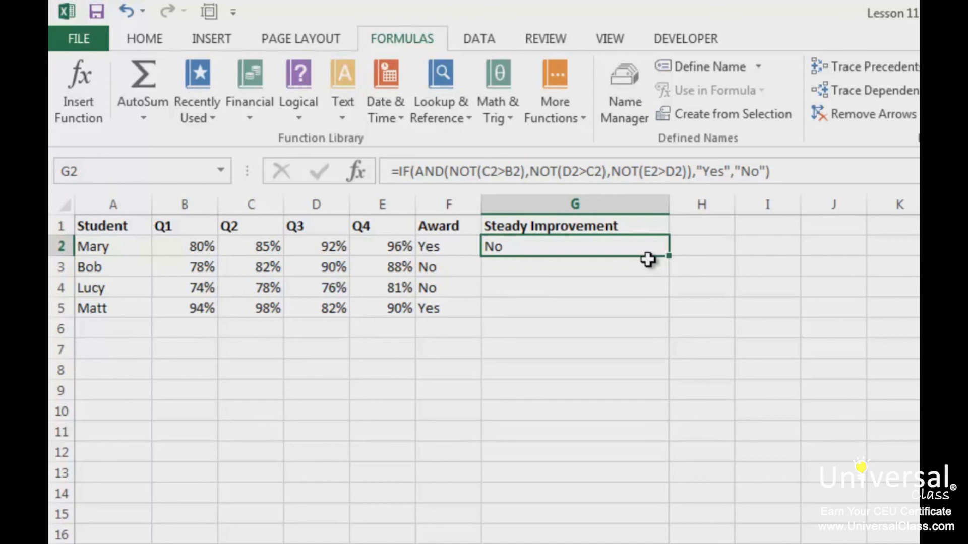
pyautogui.moveTo(664, 254); pyautogui.dragTo(653, 308)
# Step: Enter a FORMULATEXT formula in F8 that references F2 to show the award formula as text
pyautogui.click(449, 370)
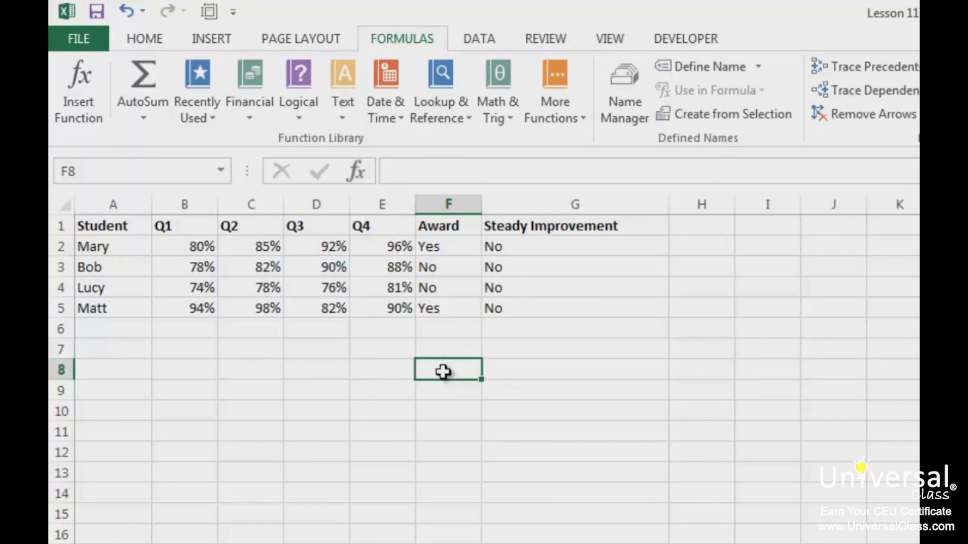
pyautogui.write('=')
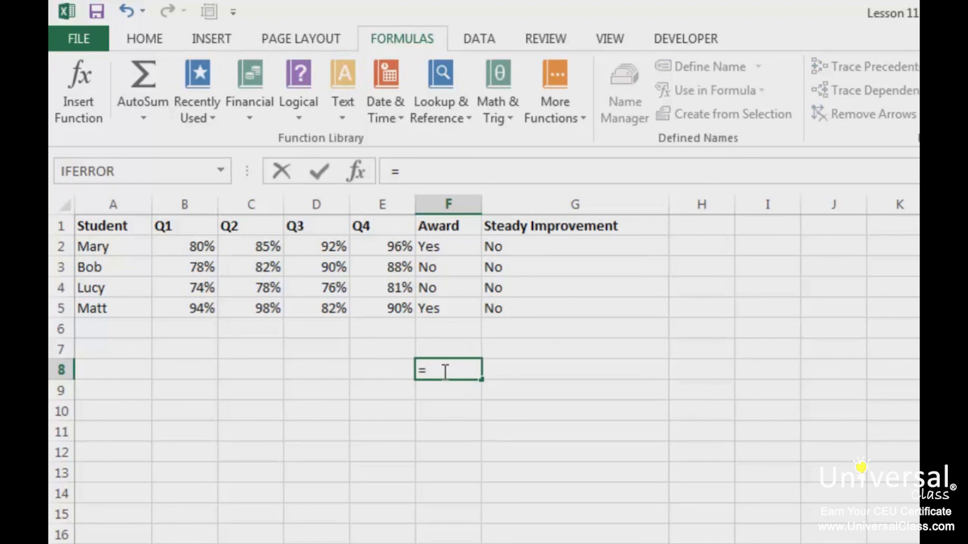
pyautogui.write('for')
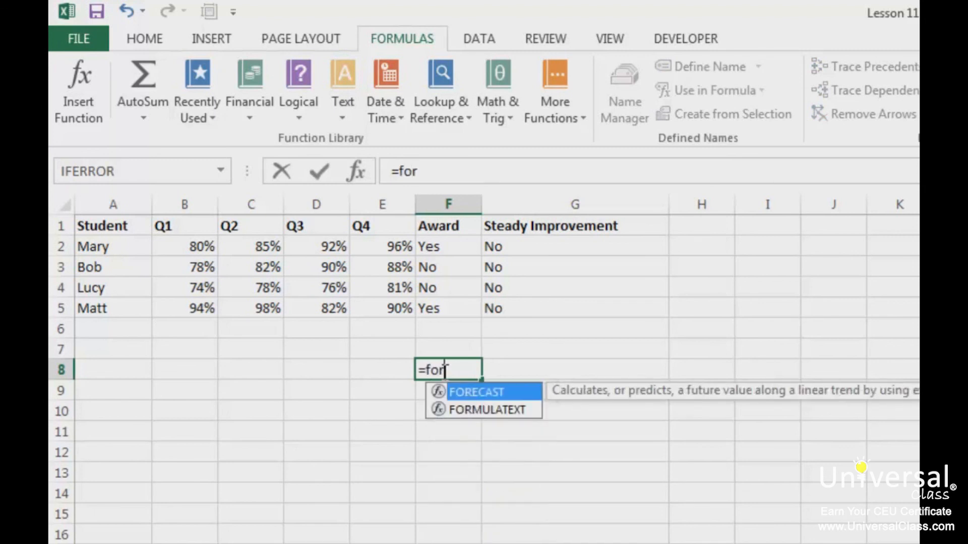
pyautogui.press('Down')
pyautogui.press('Tab')
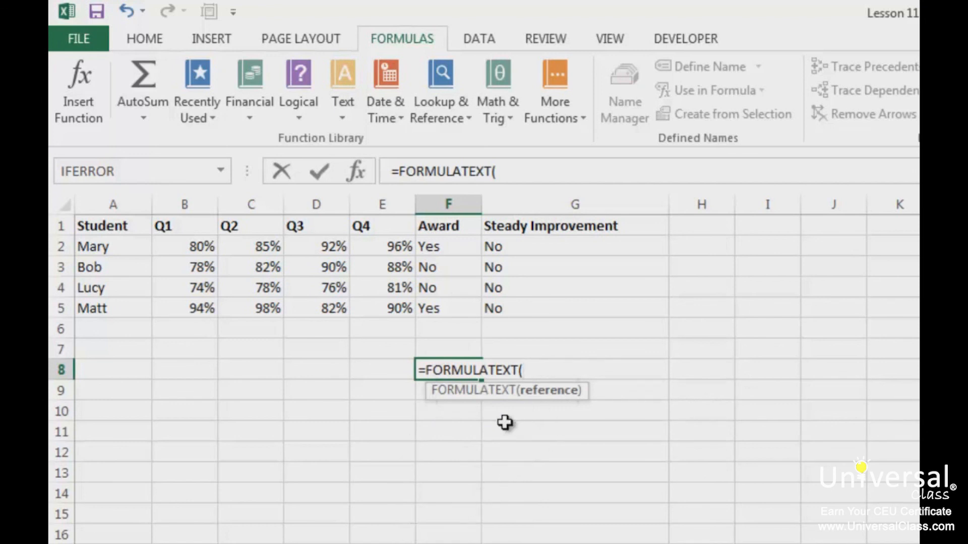
pyautogui.click(440, 248)
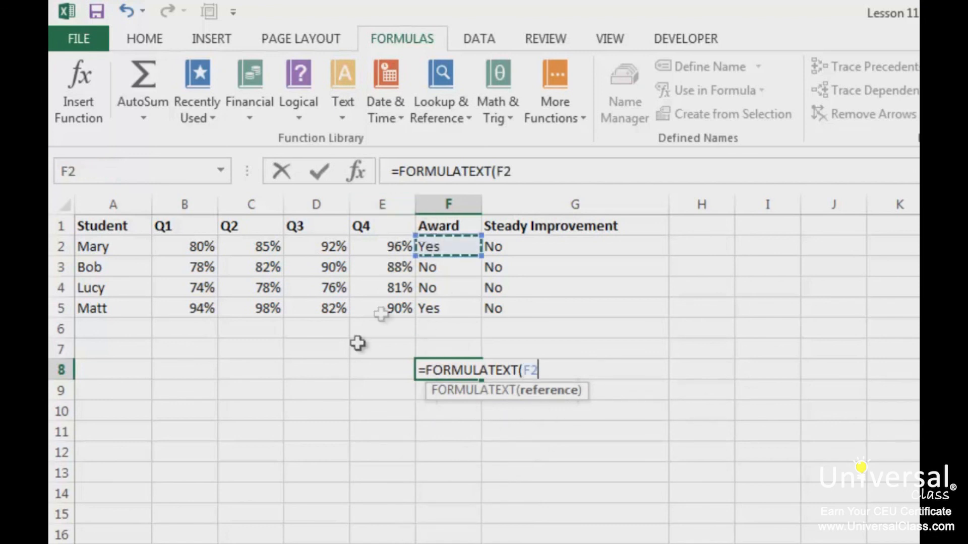
pyautogui.write(')')
pyautogui.press('Return')
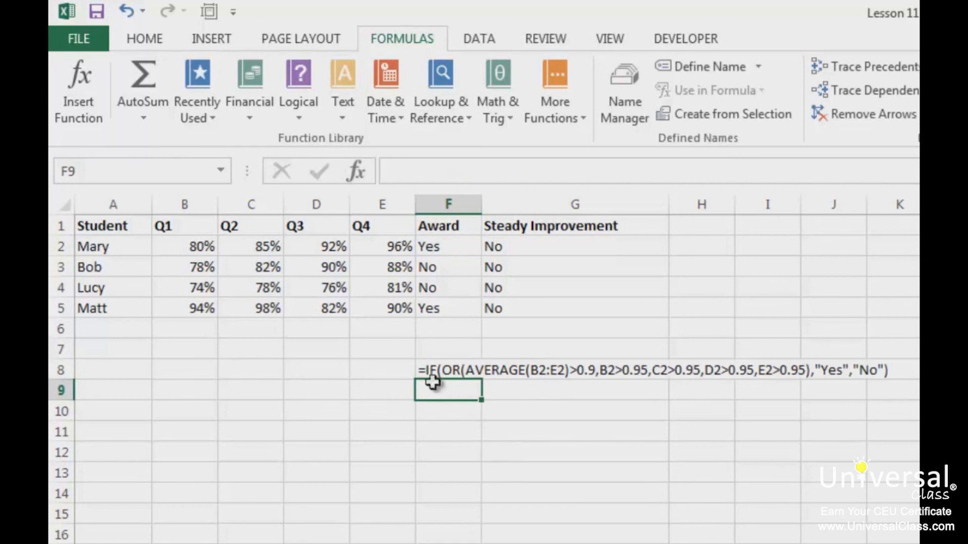